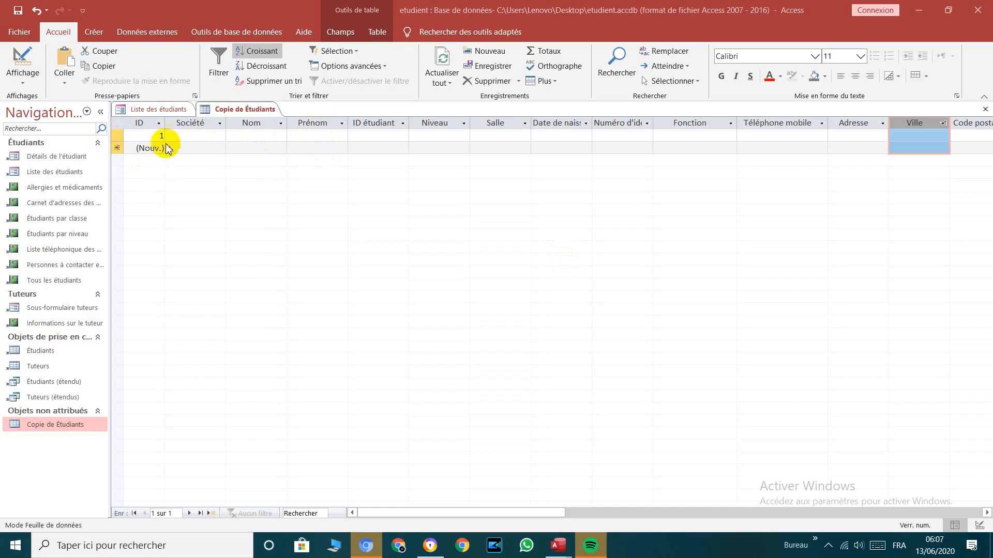
Step: Switch the Copie de Étudiants table from the Accueil tab's Affichage button to Mode Création
left_click(23, 63)
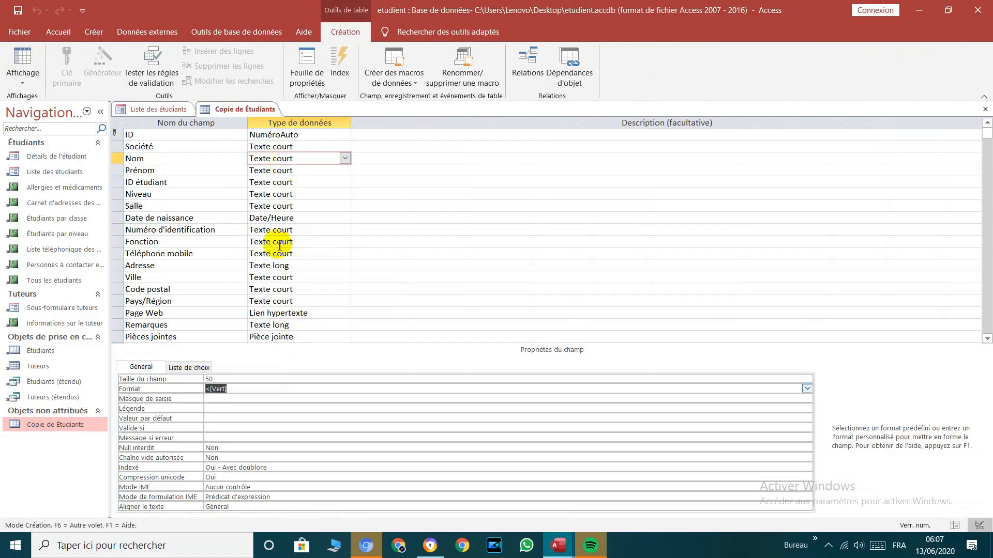
Step: Change the Société field size from 50 to 20 and set its format to >[bleu]
left_click(311, 139)
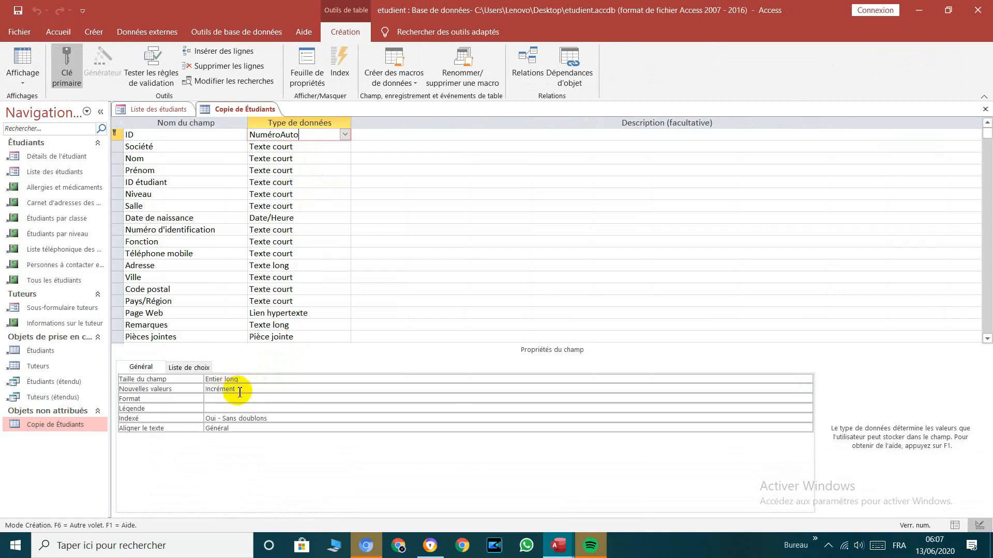
left_click(302, 150)
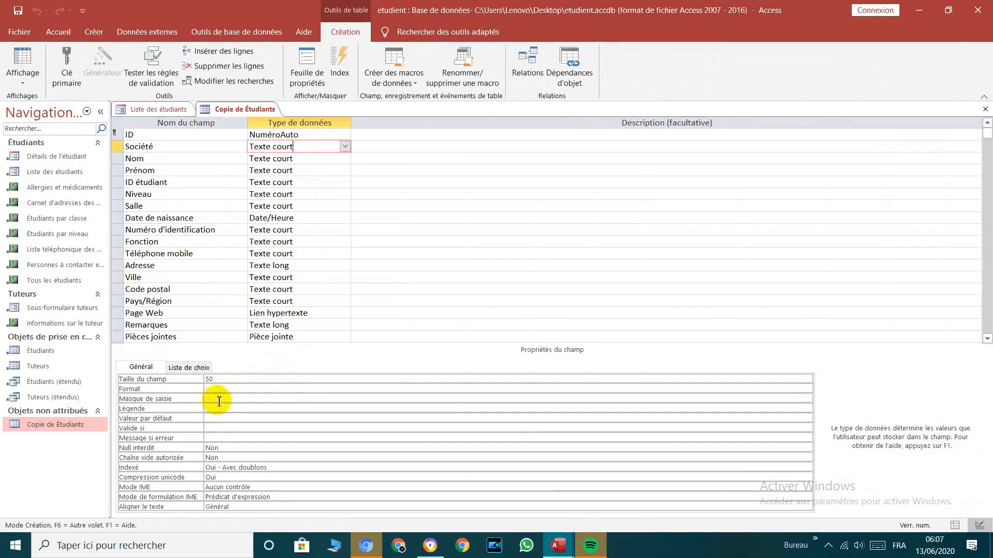
left_click_drag(217, 381, 205, 381)
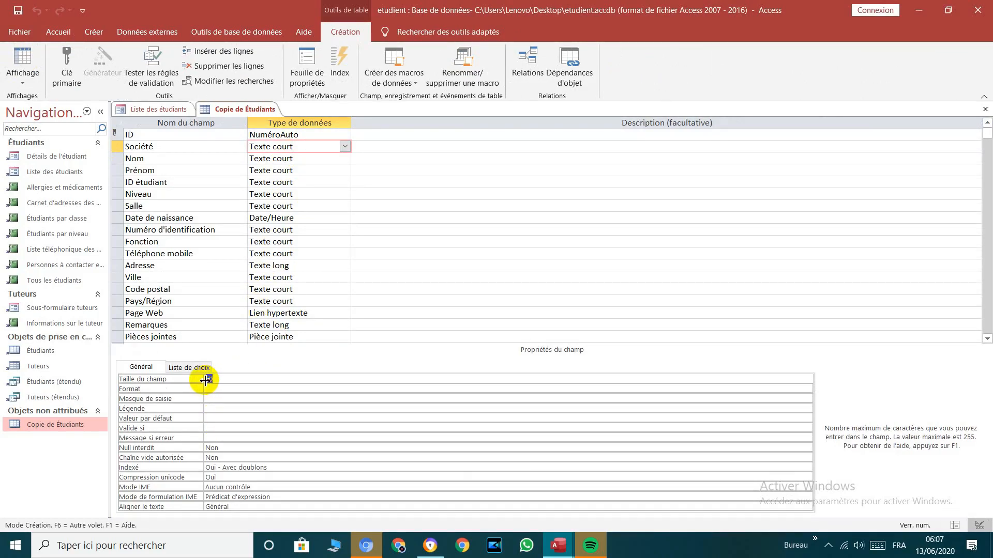
type("20")
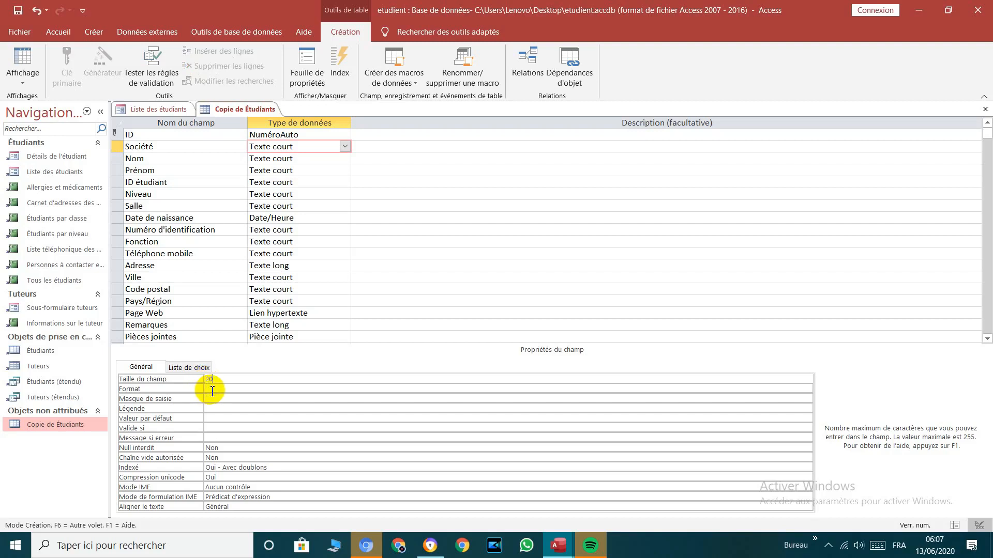
left_click(212, 390)
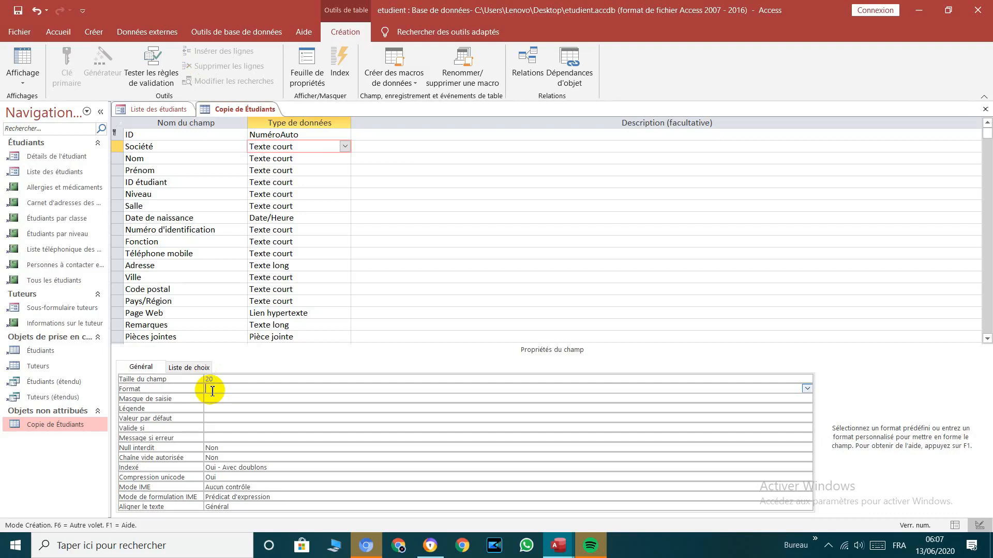
type("<")
type("b")
type("le")
type("u")
type("]")
left_click(284, 158)
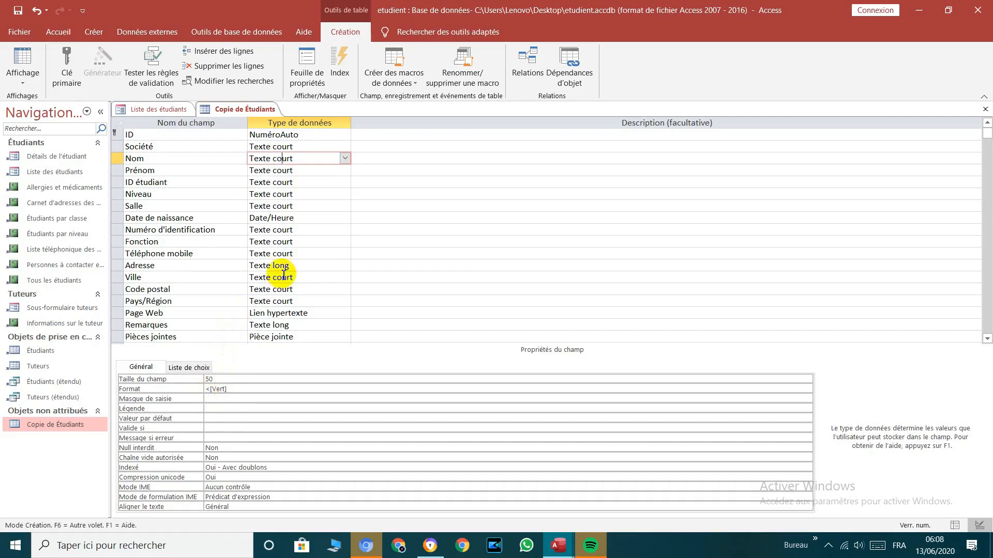
Step: Replace the Prénom format with >[jaune] and set its field size to 15
left_click(289, 172)
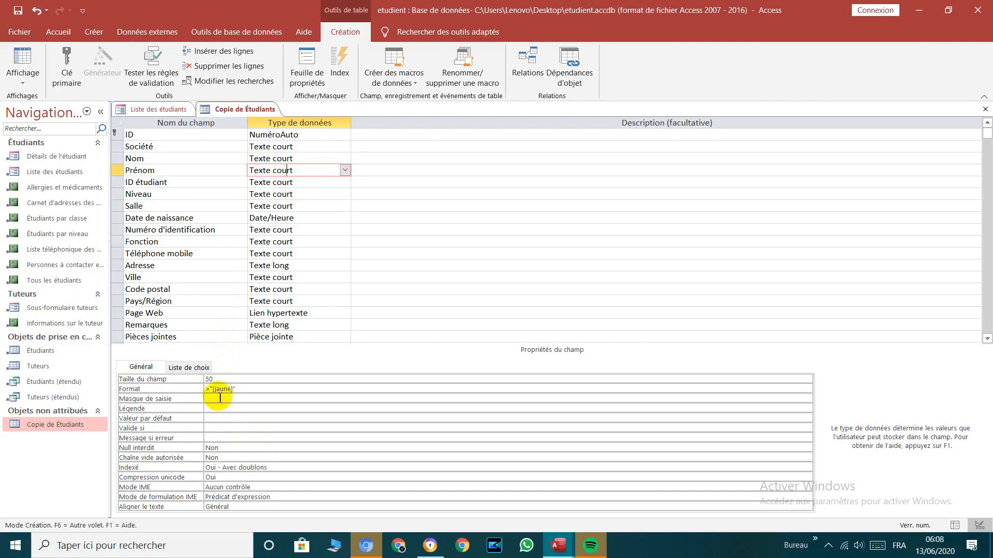
left_click(237, 388)
key("BackSpace")
key("BackSpace")
key("BackSpace")
key("BackSpace")
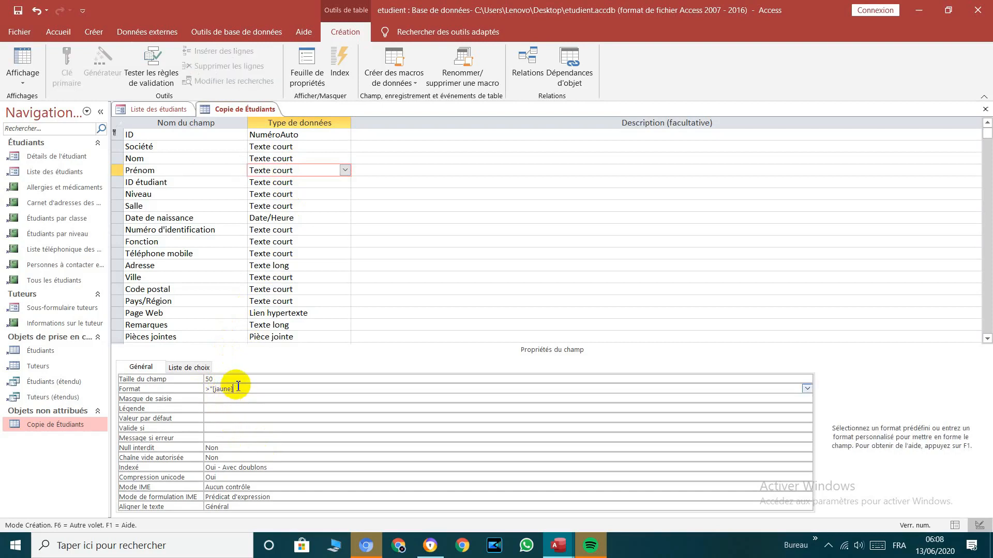
key("BackSpace")
key("BackSpace")
key("BackSpace")
key("BackSpace")
type(">[jaune]")
left_click(202, 380)
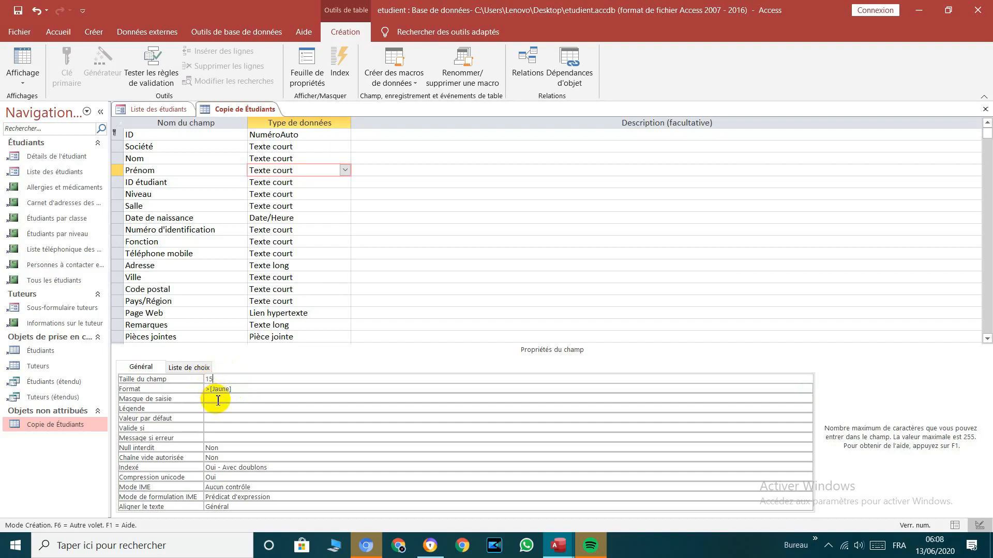
type("15")
left_click(231, 388)
Step: Save the table and switch to Datasheet view, accepting the data-loss warning
left_click(28, 64)
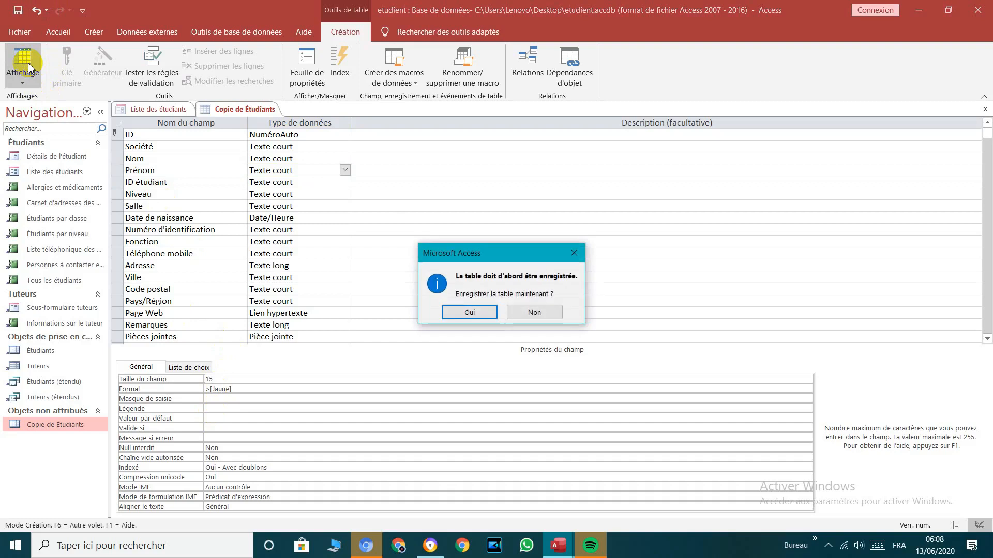
left_click(468, 313)
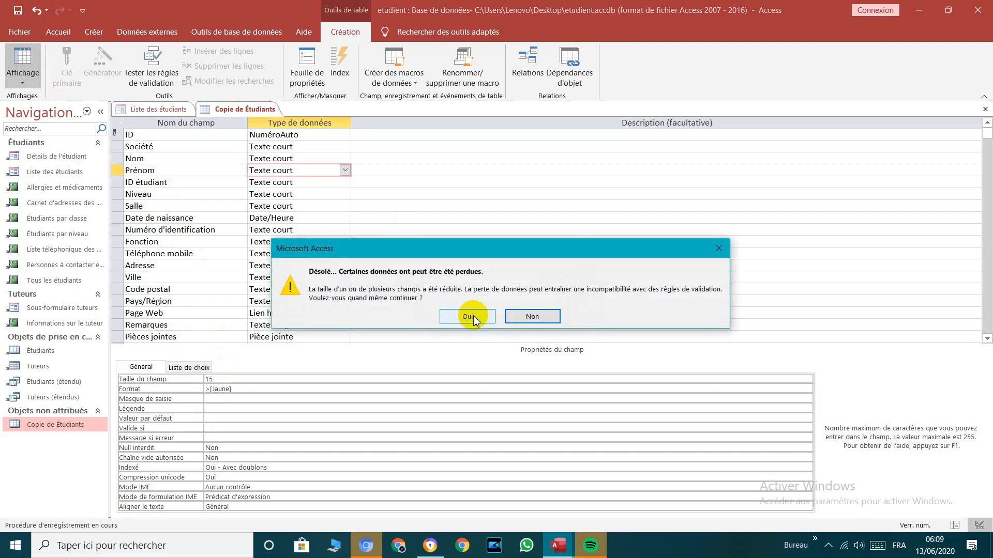
left_click(472, 317)
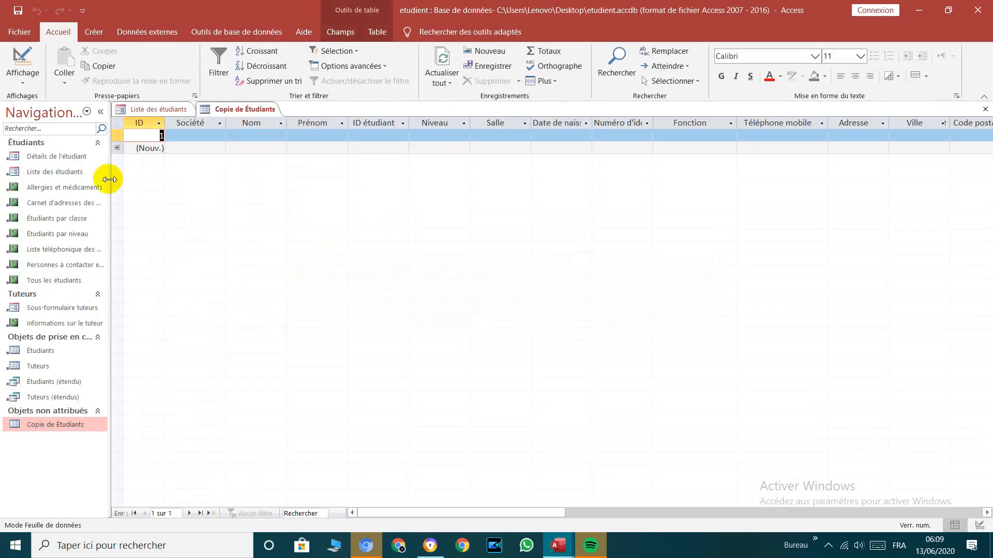
Step: Enter a test record with Société nnn, Nom hhhh and Prénom bbbbb
left_click(215, 137)
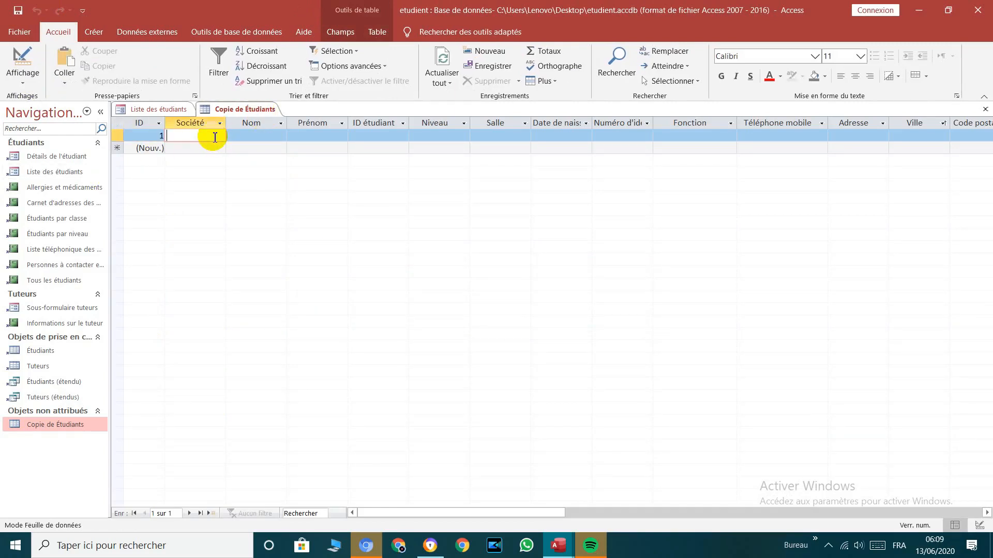
type("llll")
key("Tab")
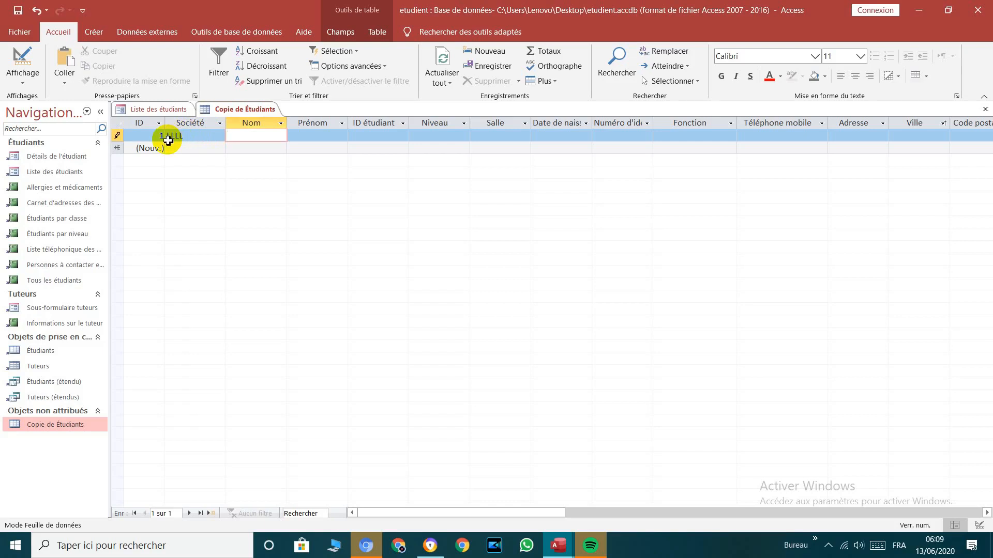
left_click(188, 137)
key("BackSpace")
key("BackSpace")
key("BackSpace")
key("BackSpace")
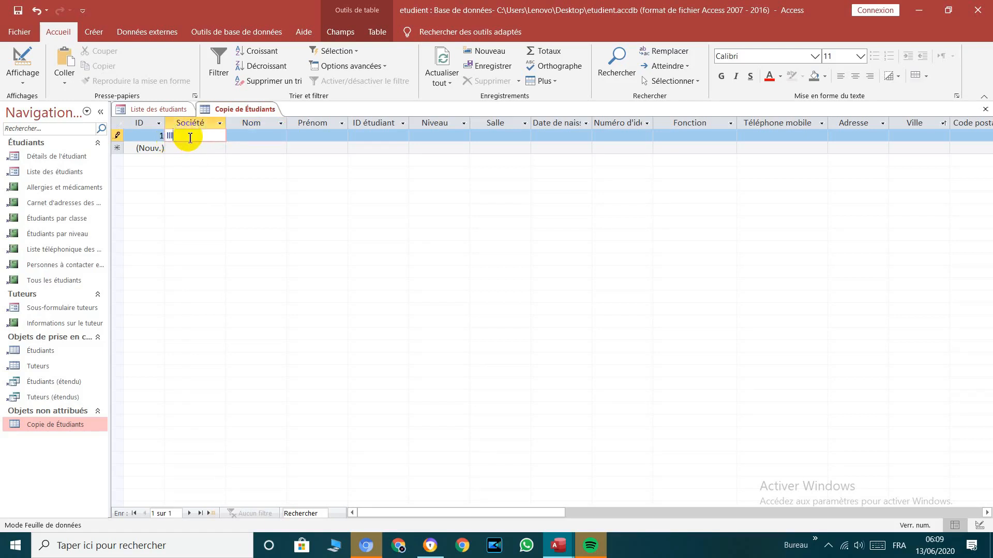
type("nnn")
left_click(239, 137)
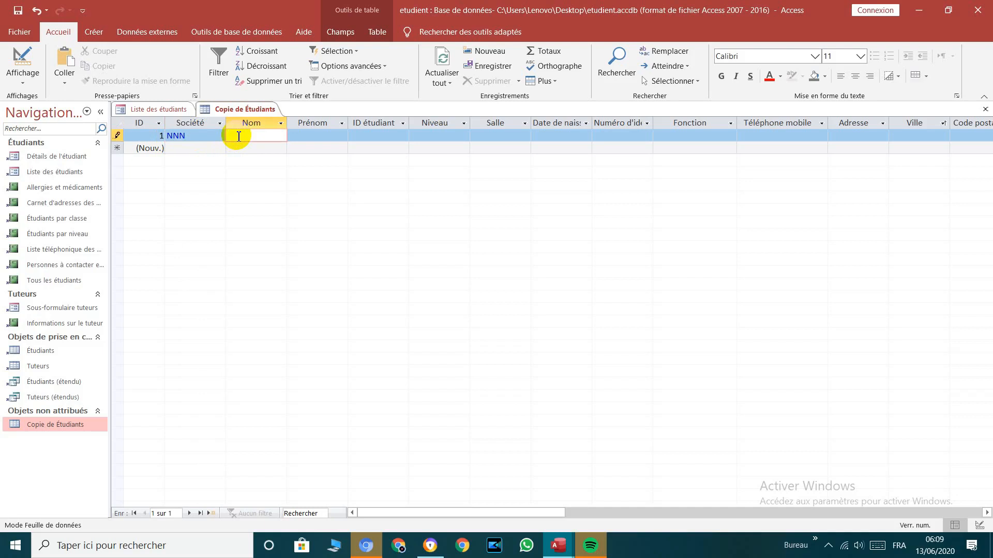
type("hhhh")
key("Tab")
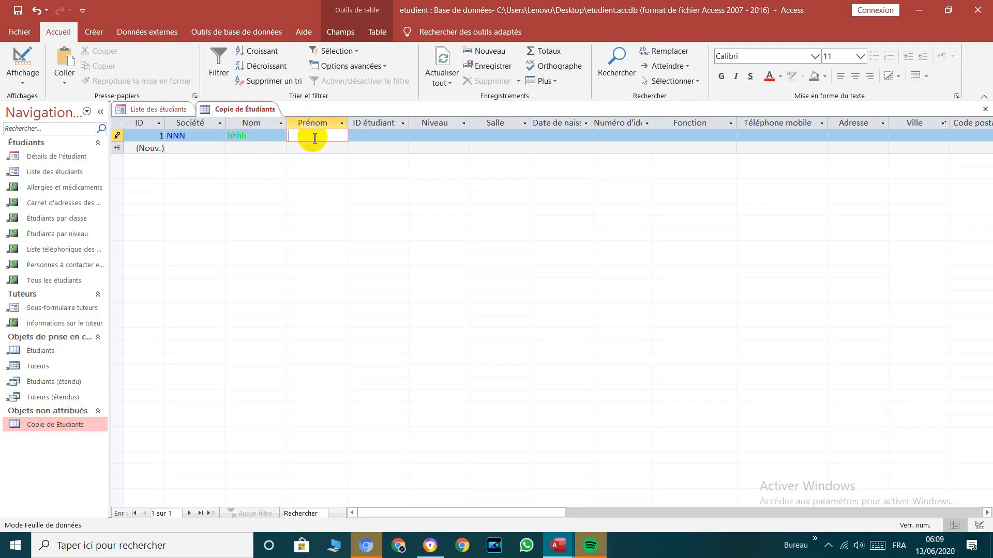
type("bbbbb")
key("Tab")
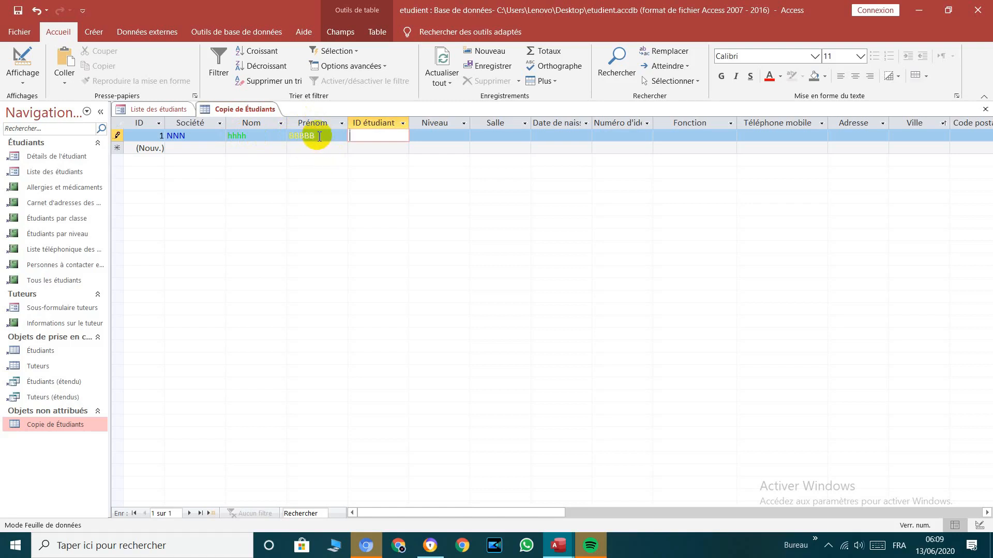
left_click_drag(316, 136, 288, 137)
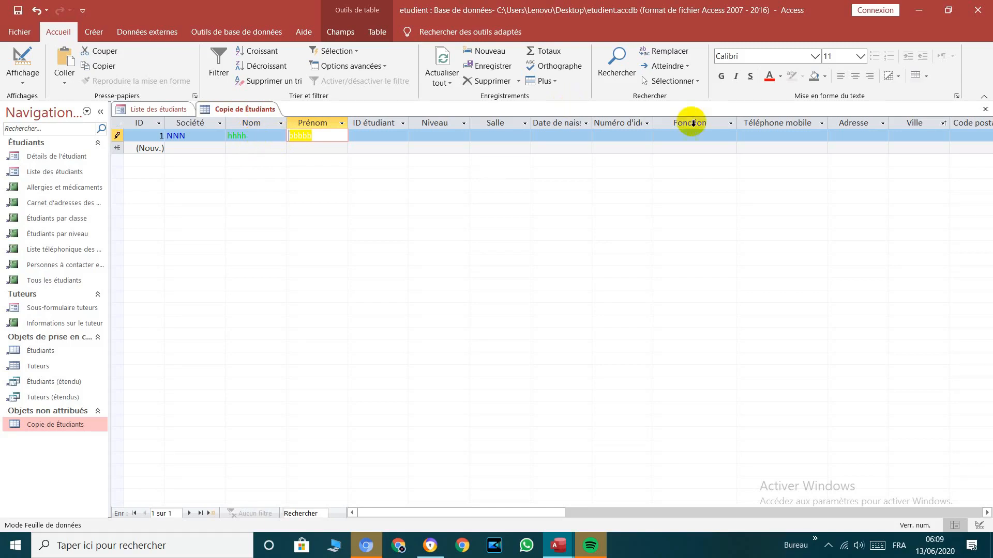
Step: Try typing a trial number in Téléphone mobile, then erase it to leave the cell empty
left_click(756, 135)
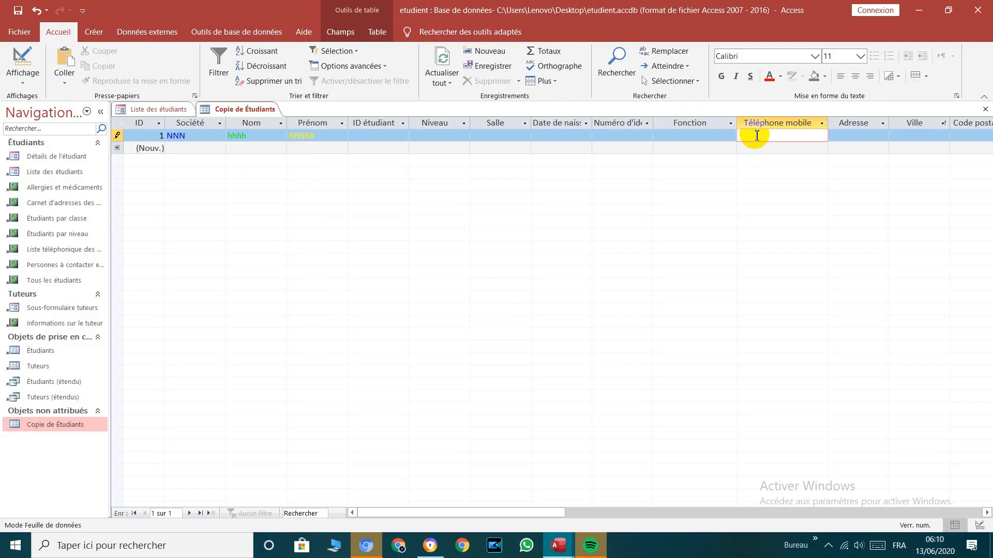
type("00_01010101")
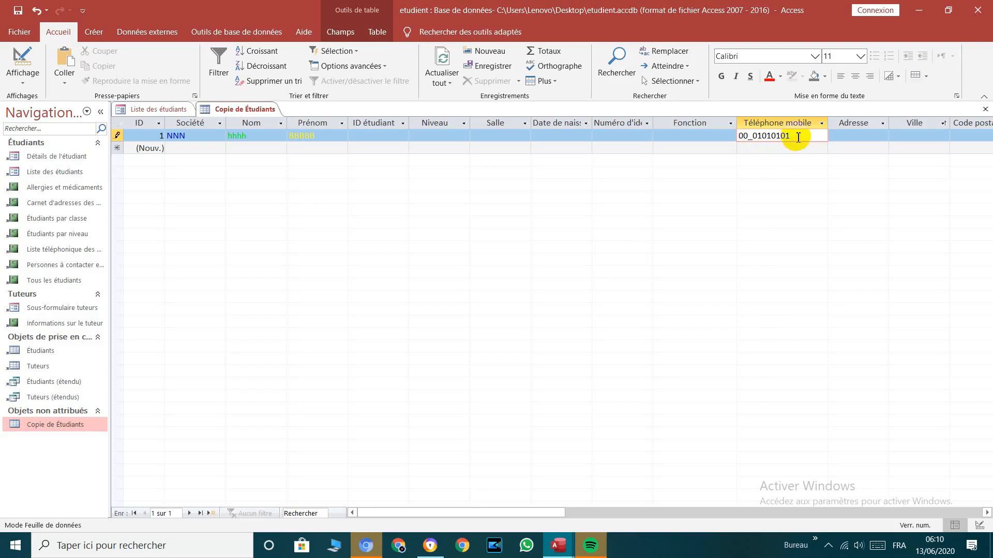
key("BackSpace")
key("BackSpace")
key("BackSpace")
key("BackSpace")
key("BackSpace")
key("BackSpace")
key("BackSpace")
key("BackSpace")
key("BackSpace")
key("BackSpace")
key("BackSpace")
Step: Return to Mode Création and select the Téléphone mobile field to view its properties
left_click(22, 78)
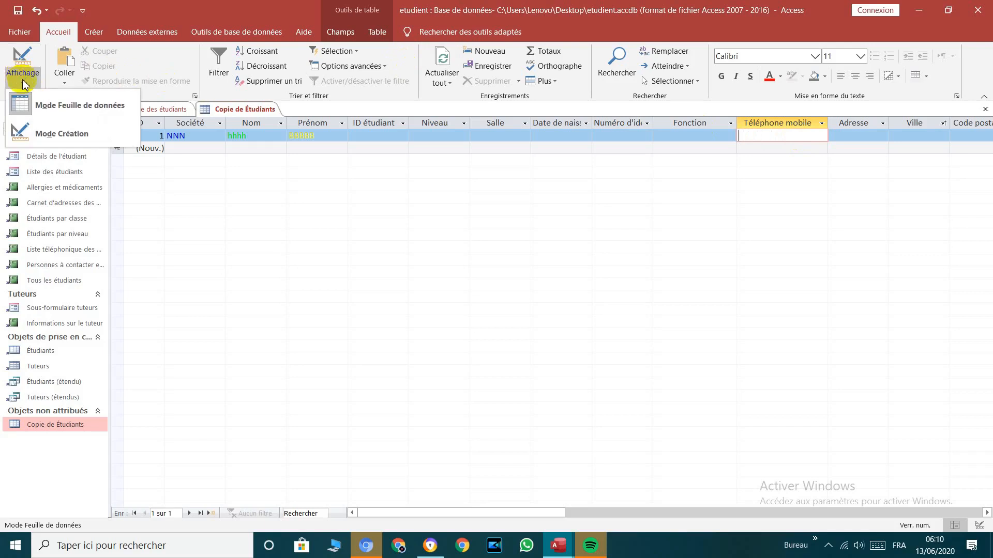
left_click(39, 137)
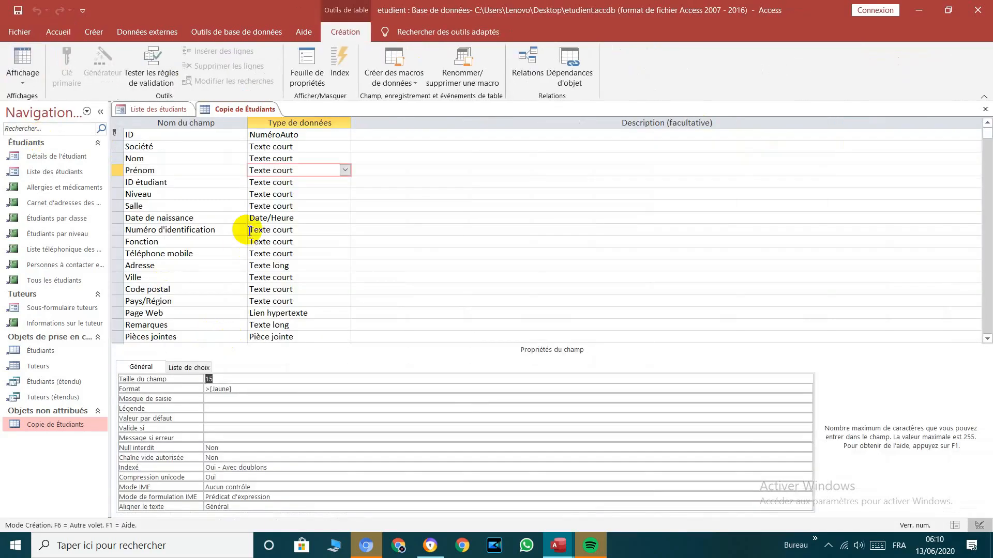
left_click(274, 254)
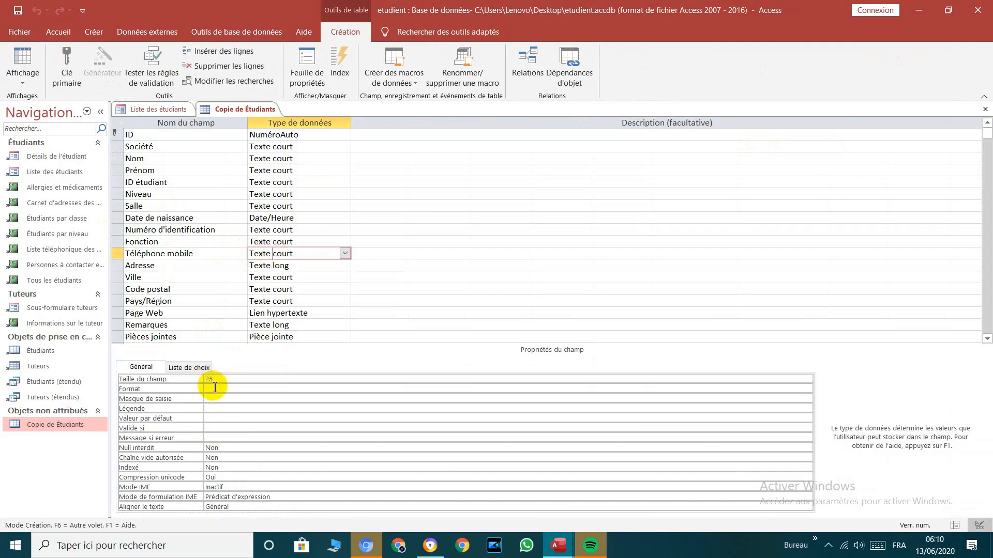
left_click(212, 393)
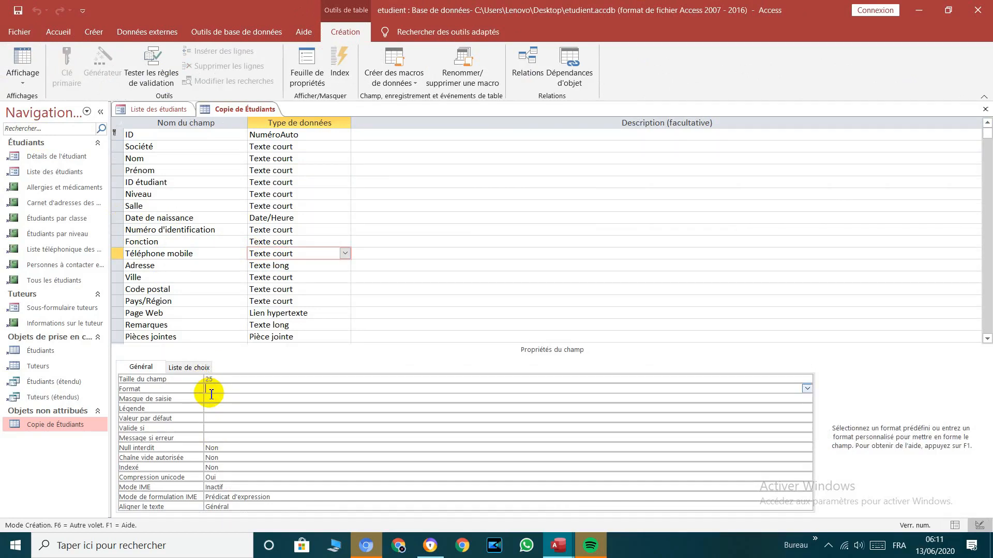
left_click(213, 400)
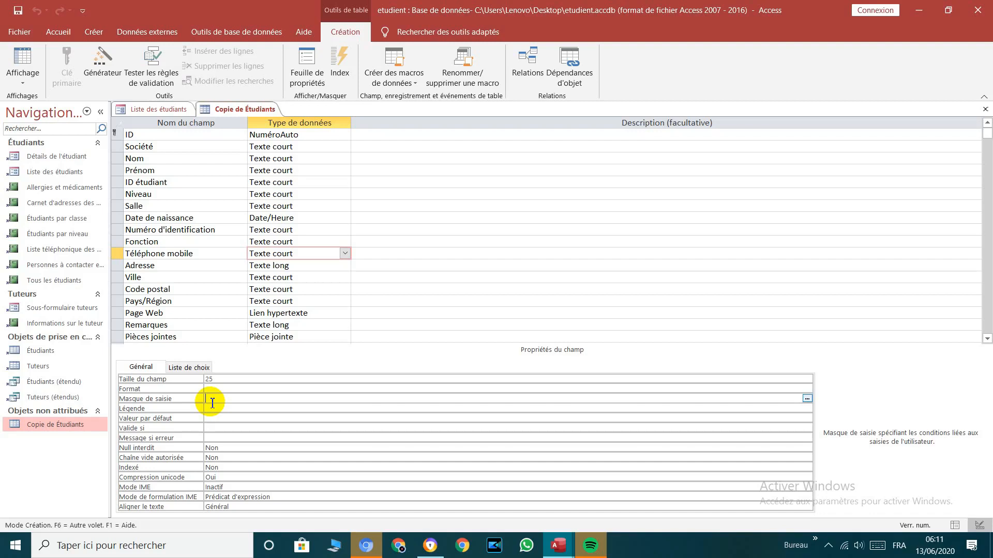
Step: Enter 00\_00\_00\_00\_00 as the Masque de saisie of Téléphone mobile
type("00")
type("\\")
key("Return")
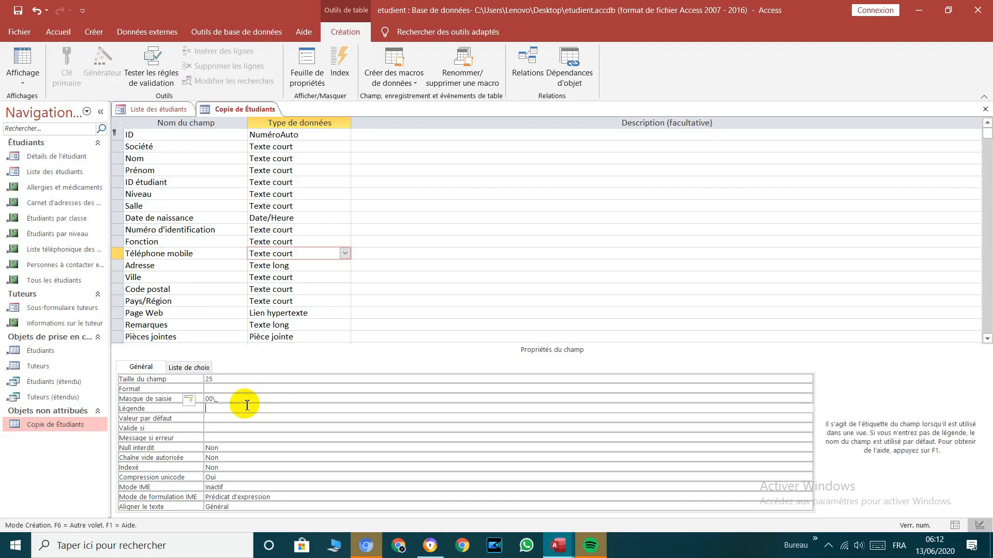
left_click(237, 401)
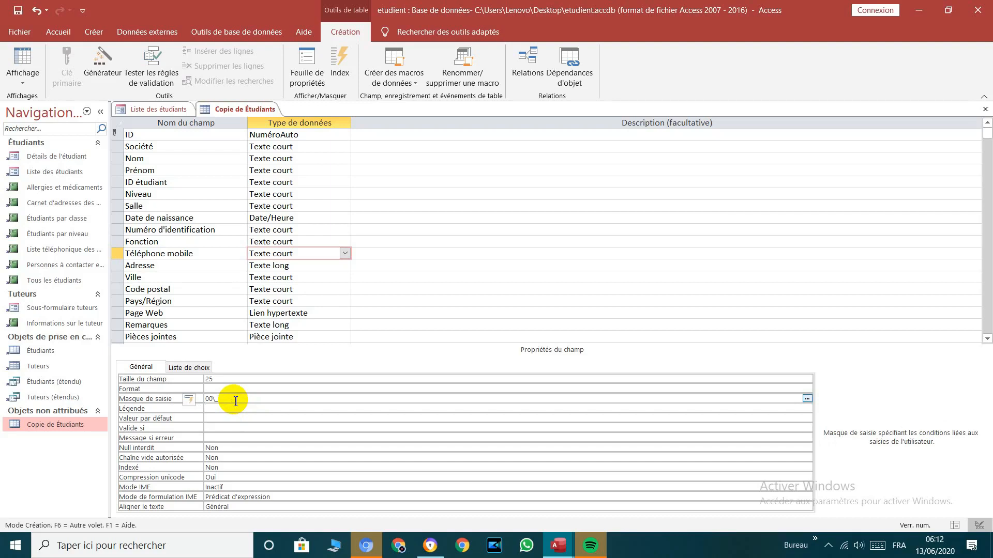
type("_00")
type("\\_00\\_00\\_00")
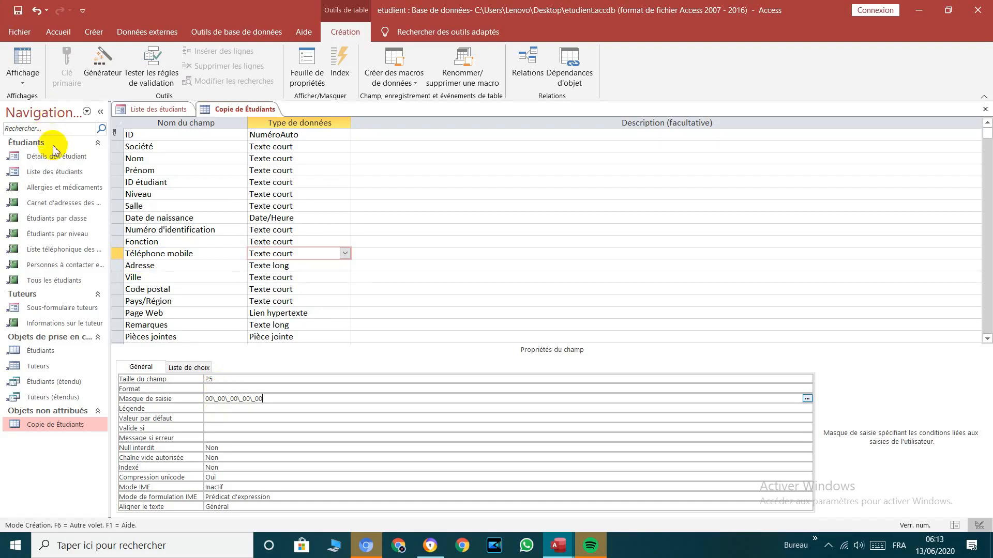
left_click(26, 64)
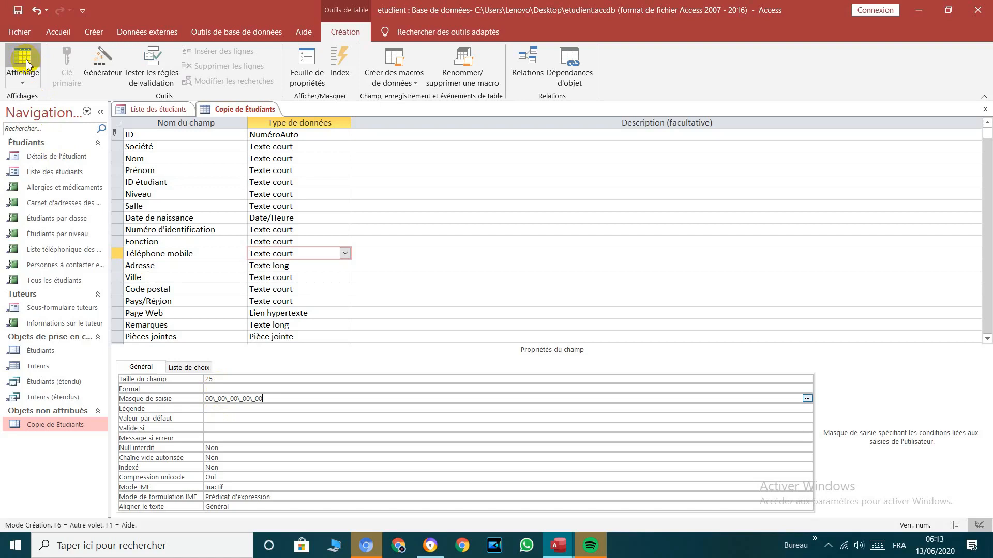
left_click(467, 314)
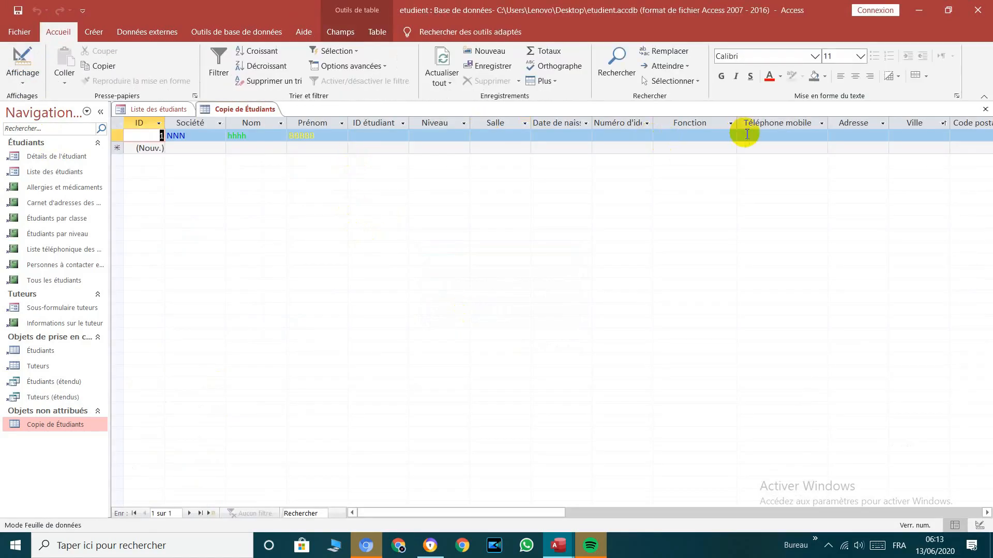
left_click(766, 135)
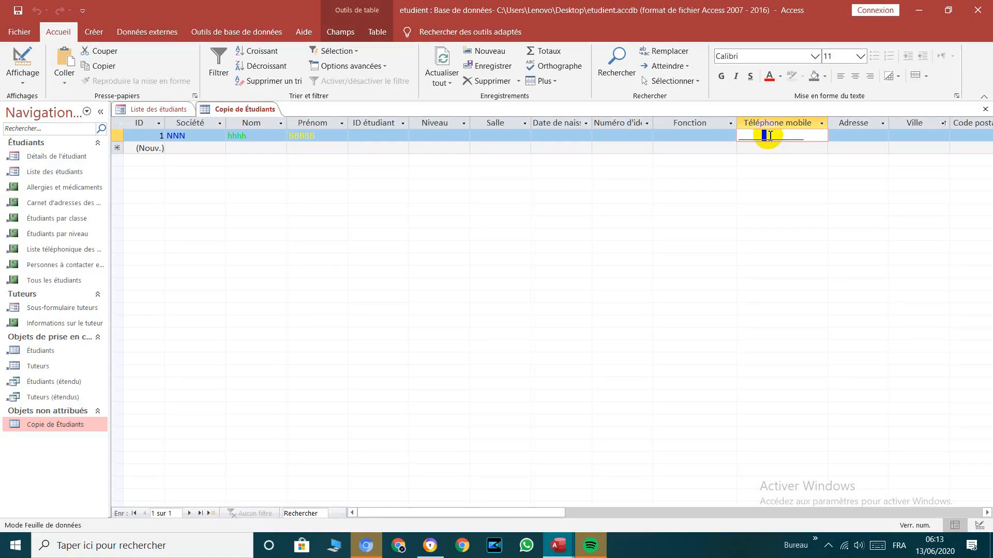
left_click(741, 136)
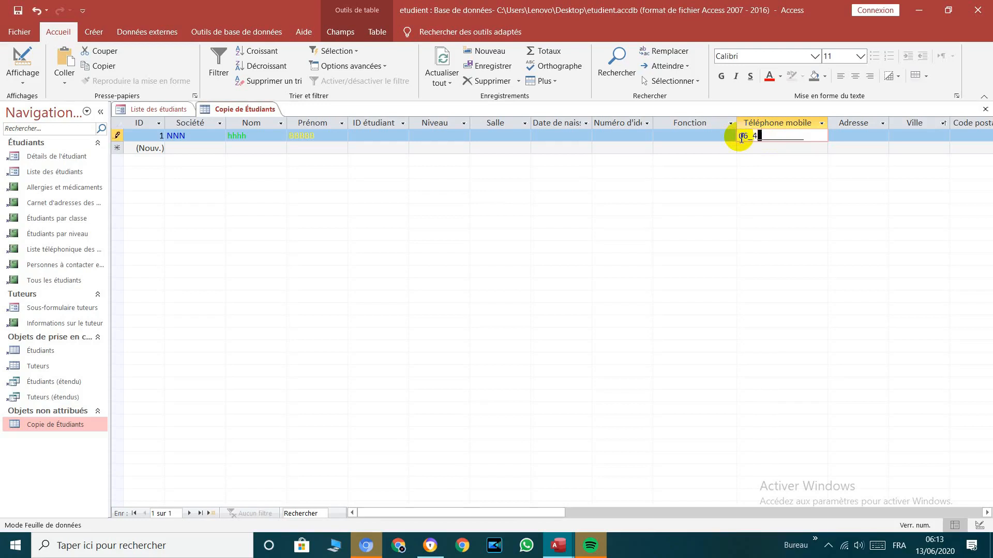
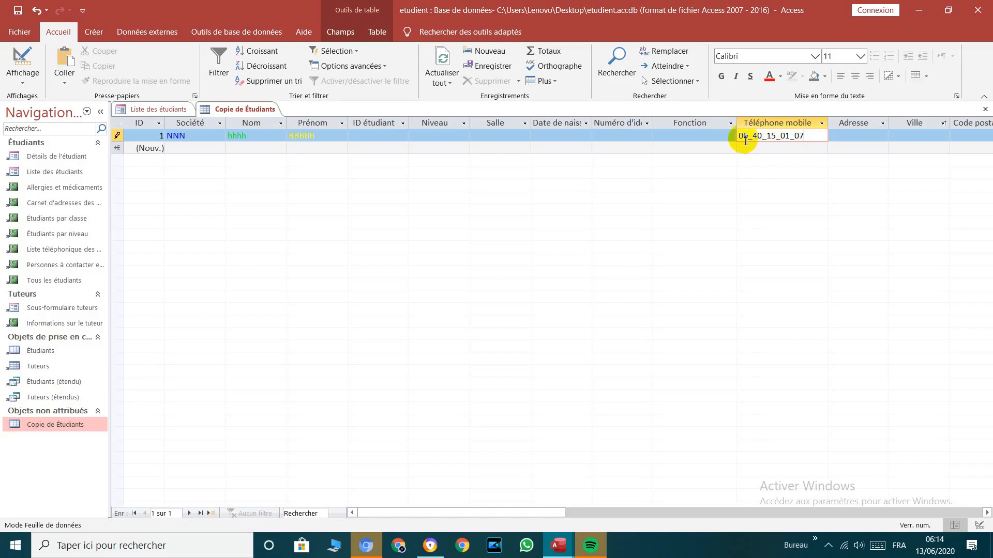
key("shift+Left")
key("Return")
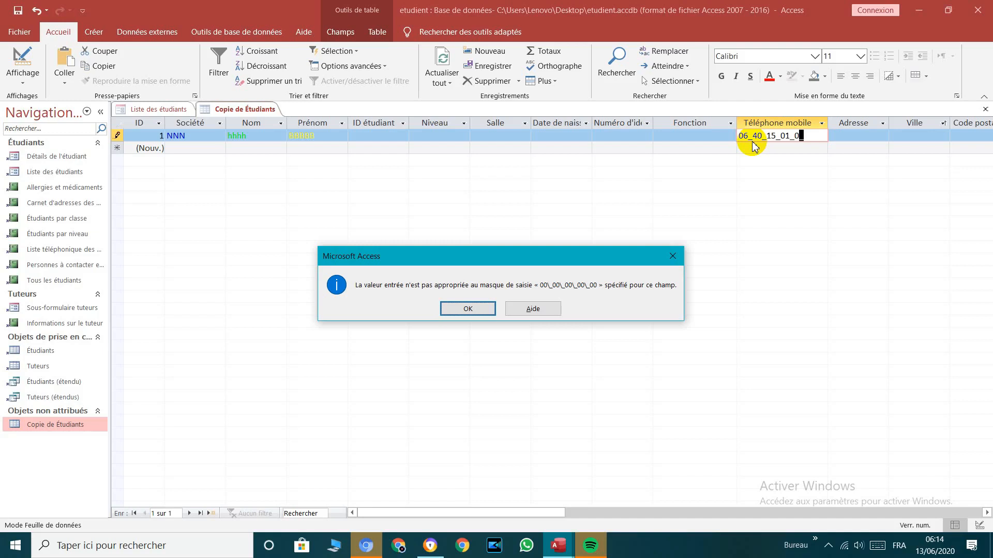
left_click(675, 258)
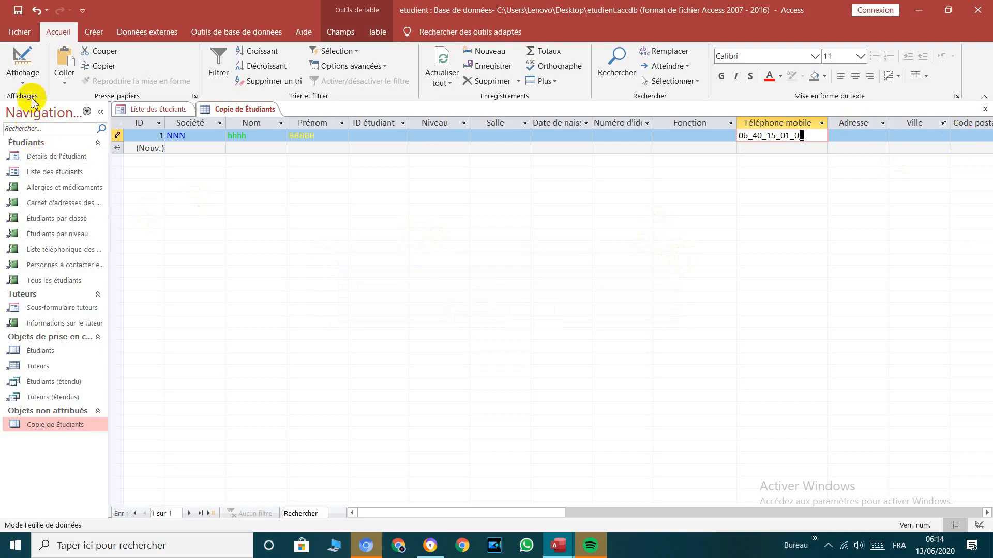
left_click(25, 74)
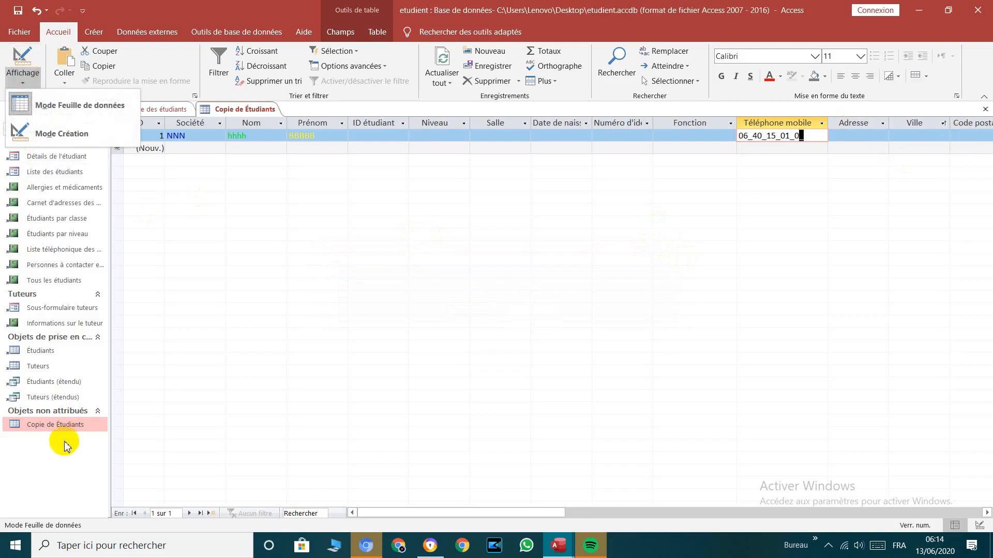
left_click(78, 134)
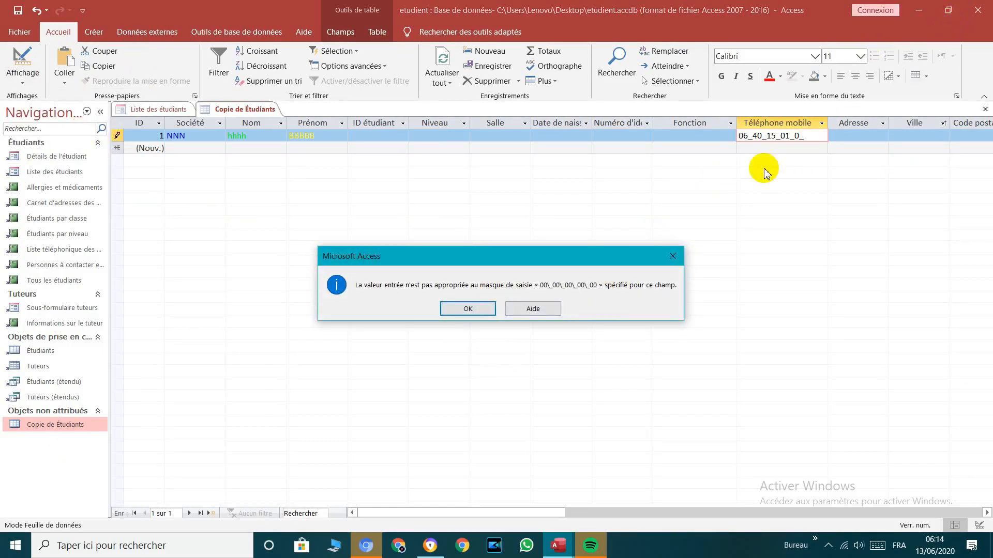
left_click(672, 256)
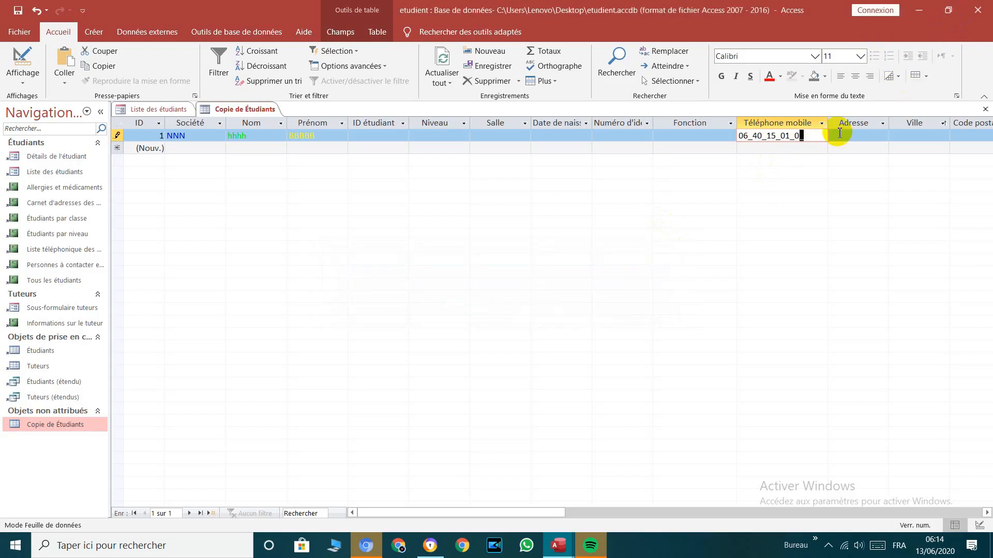
type("1")
left_click(840, 133)
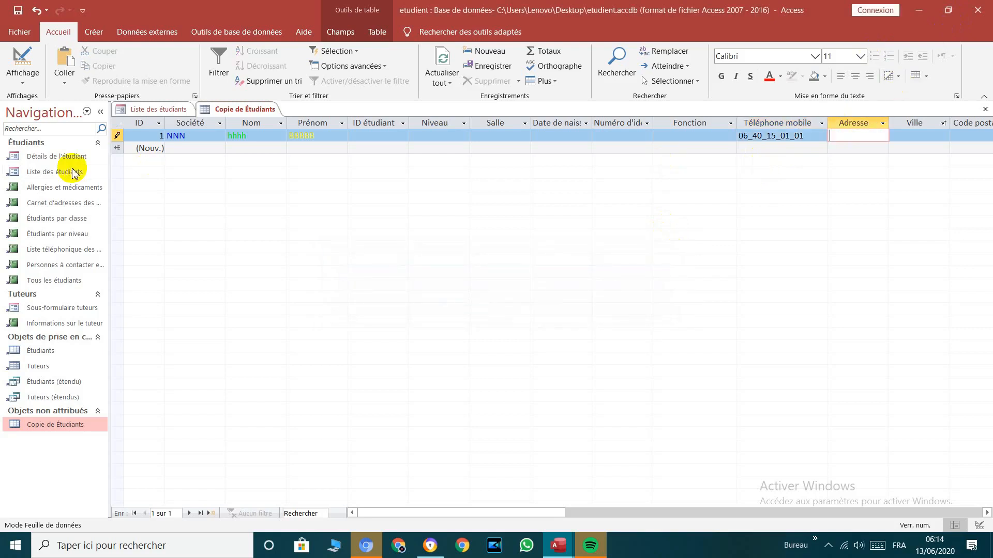
left_click(23, 77)
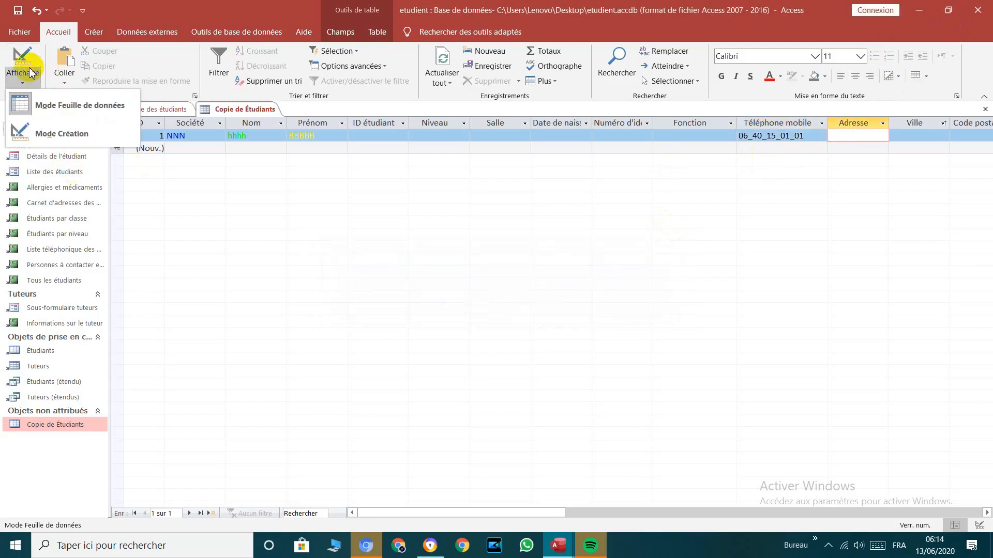
left_click(47, 135)
Step: Select the Code postal field and type 000009 into its Masque de saisie
left_click(249, 407)
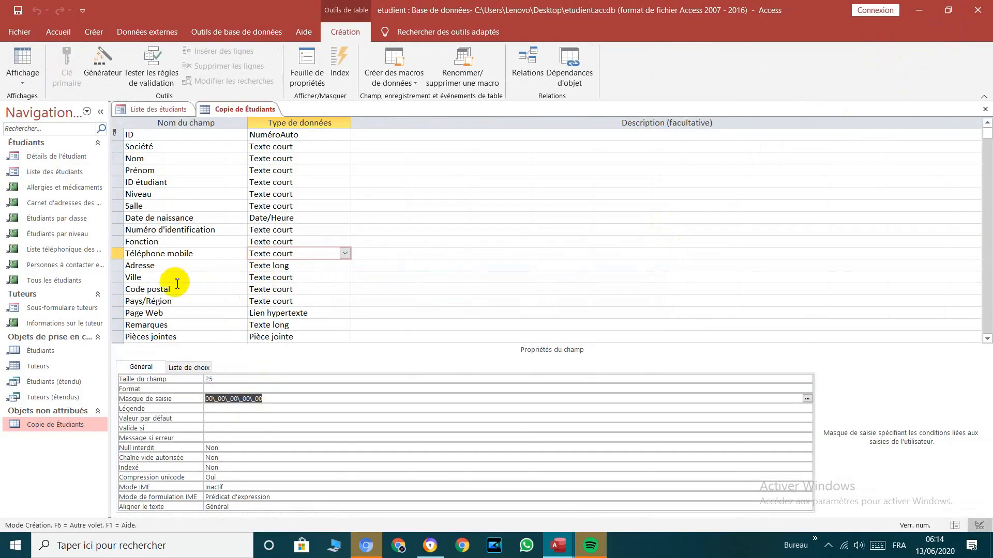
left_click(300, 287)
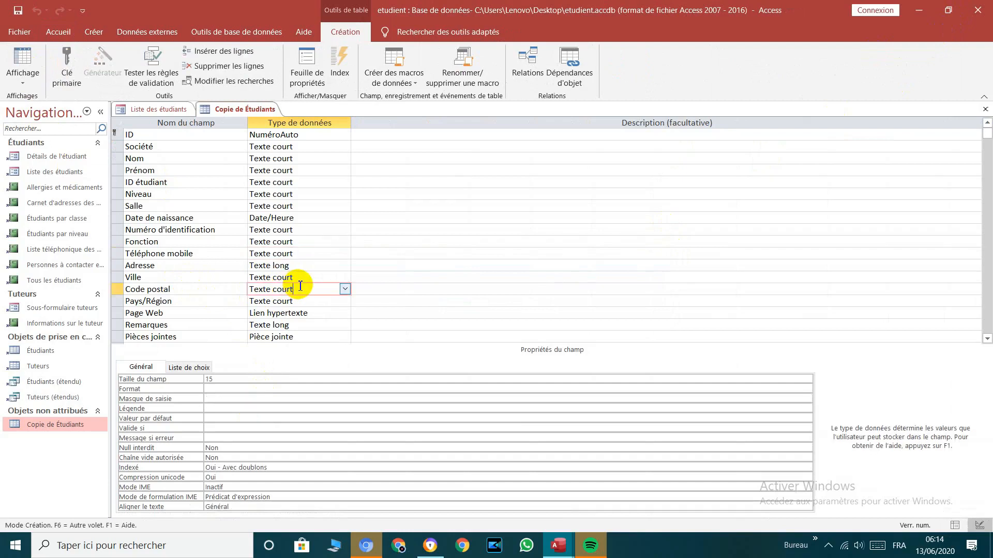
left_click(209, 401)
type("00000")
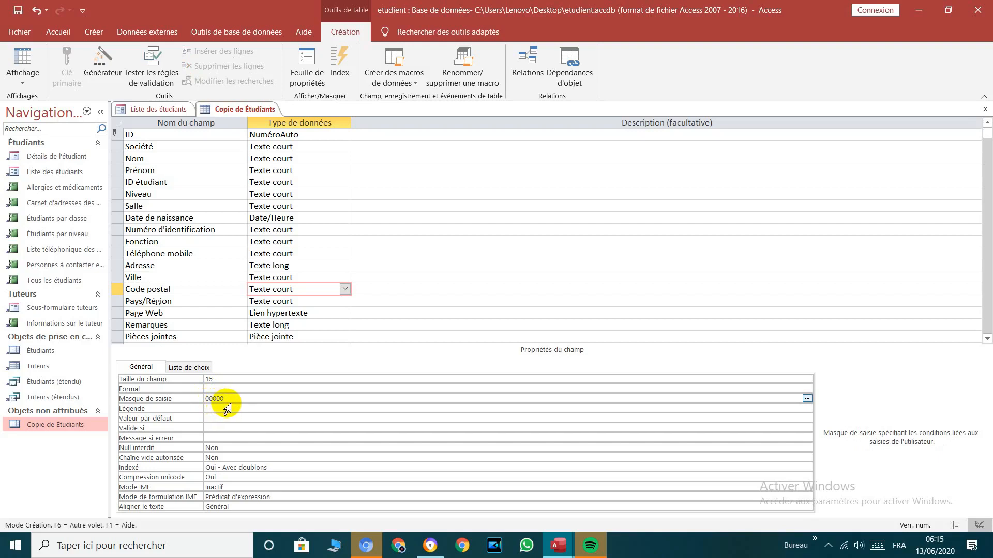
type("9")
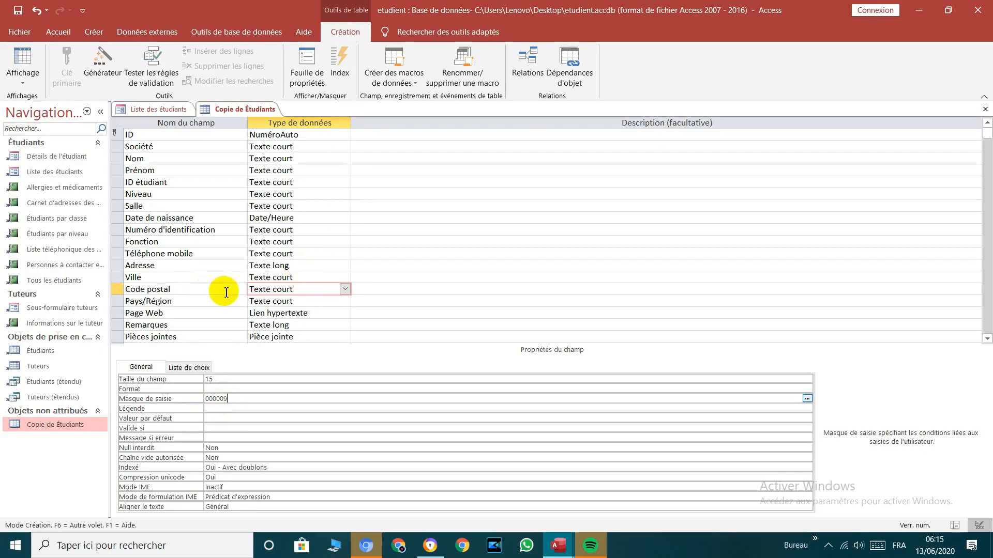
Step: Save, switch to the datasheet, and enter Code postal 102030, then shorten it to 10203
left_click(22, 61)
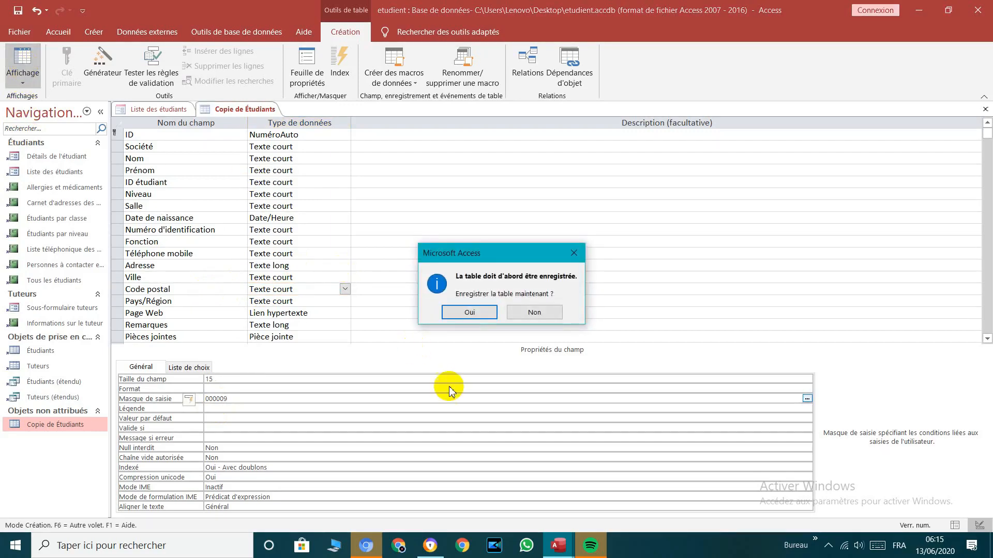
left_click(466, 312)
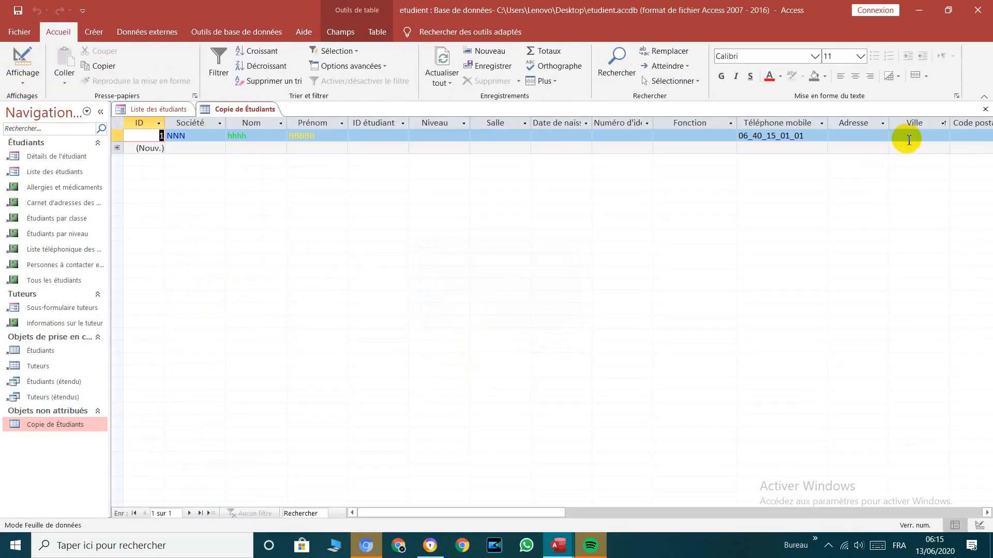
left_click(981, 140)
type("1")
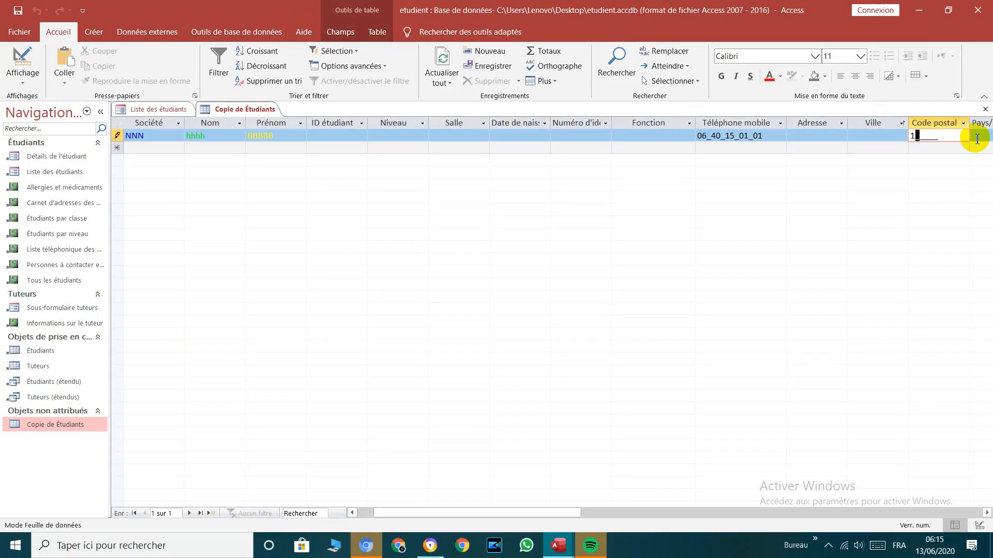
type("02030")
key("Down")
key("Up")
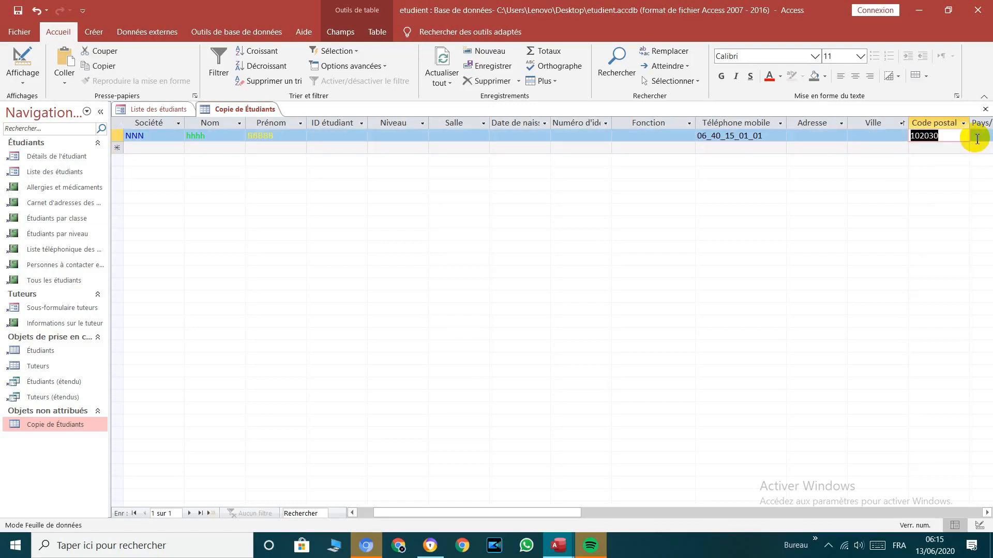
left_click(977, 138)
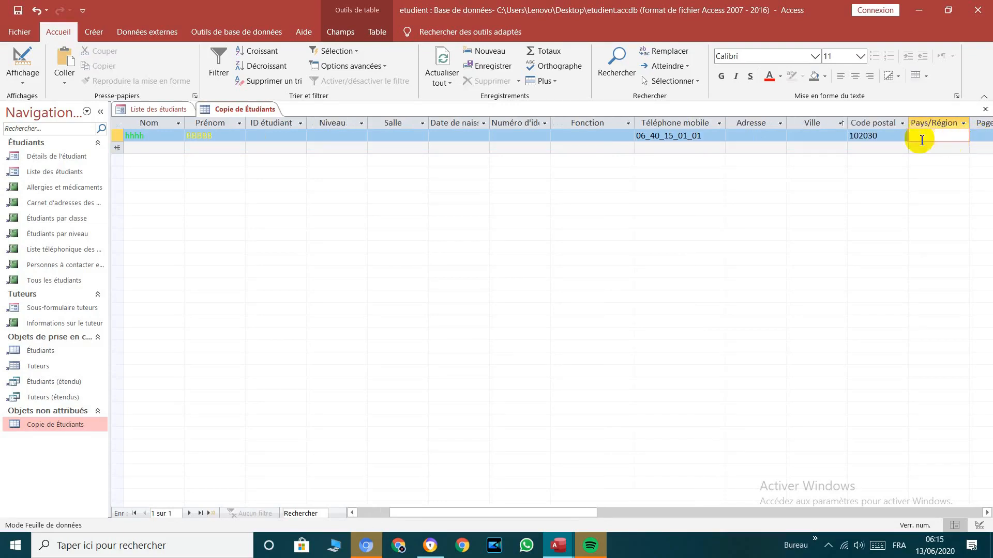
left_click(905, 137)
key("BackSpace")
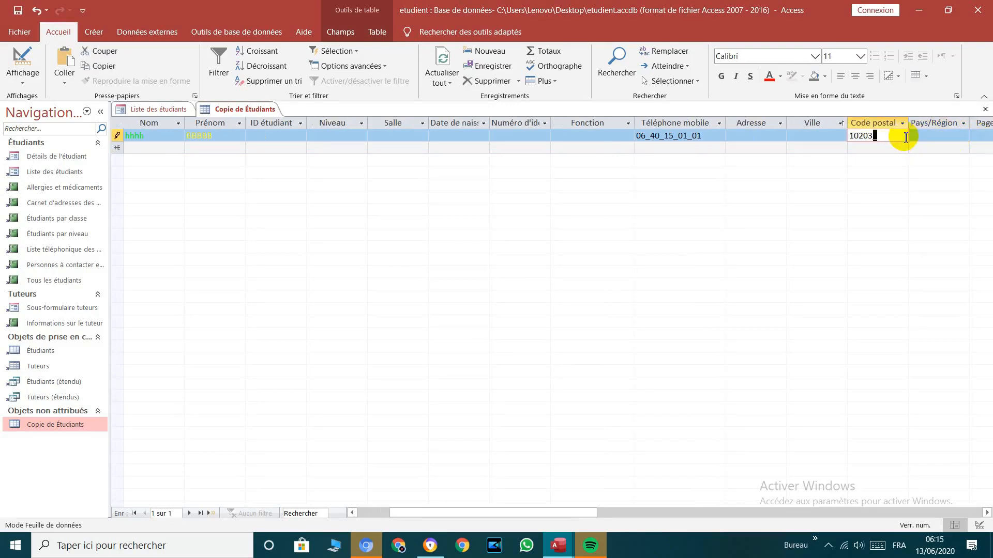
key("Down")
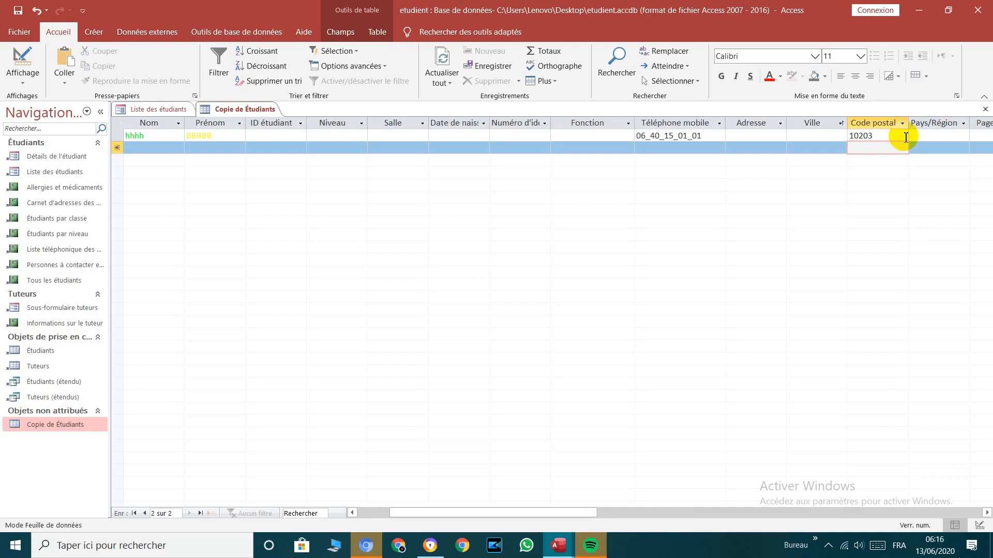
Step: Replace the postal code with the four-digit 2121 to trigger the input mask error
key("Up")
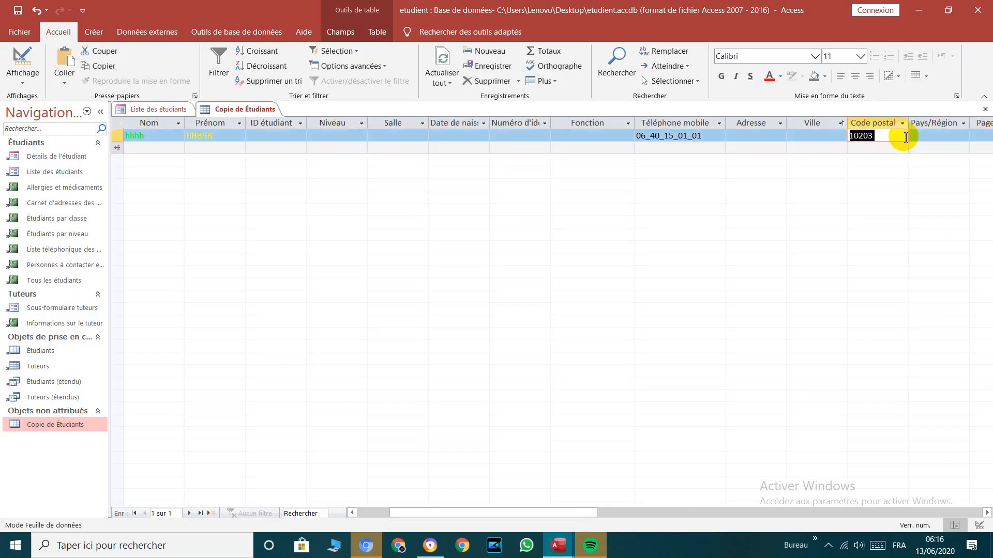
key("Tab")
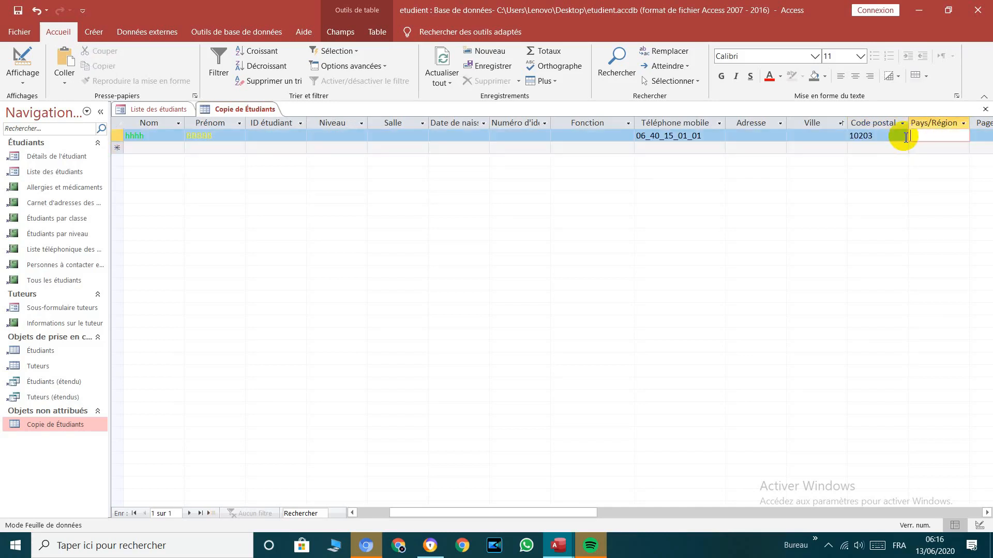
key("shift+Tab")
key("Delete")
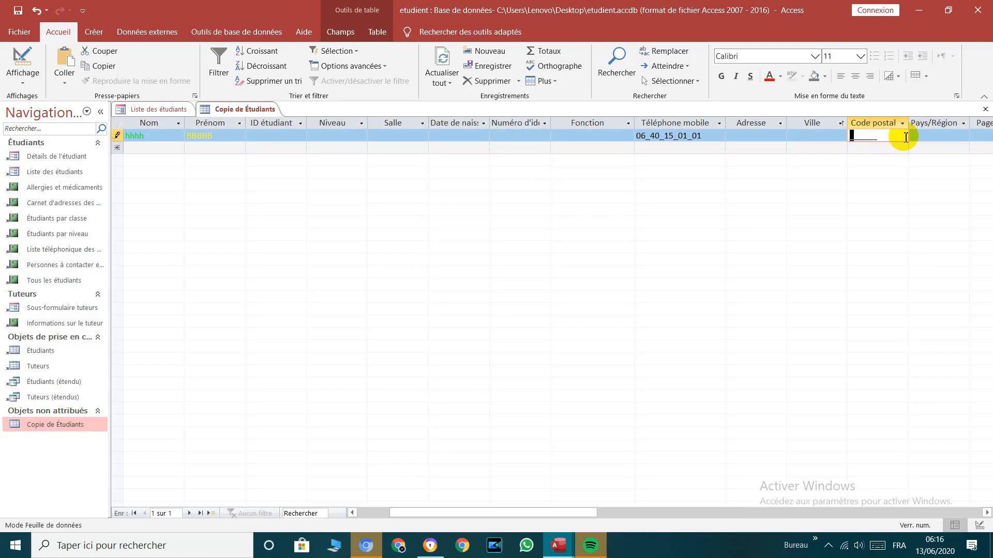
type("2121")
left_click(905, 137)
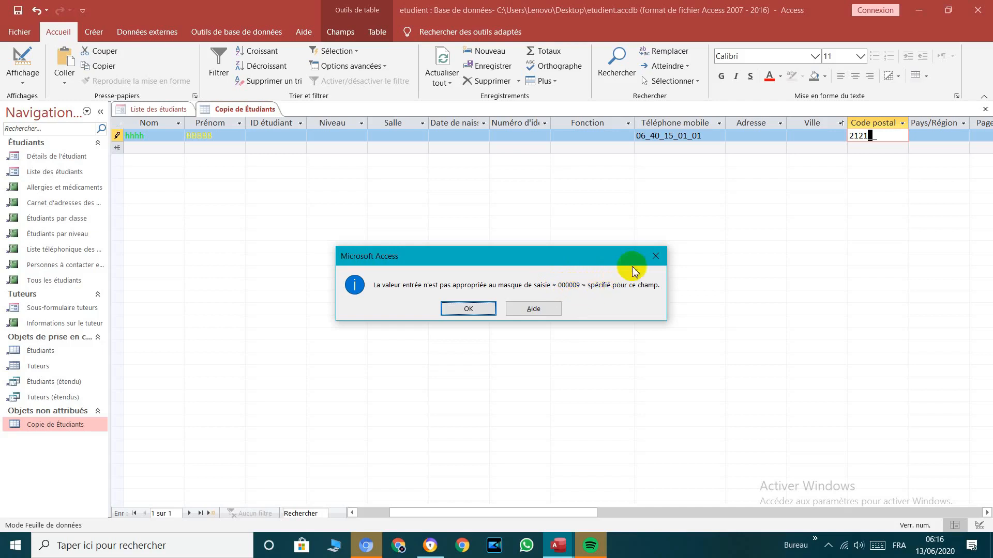
Step: Clear the mask error and complete the first student's postal code as 212152, then revisit Nom and Prénom
left_click(655, 256)
type("5")
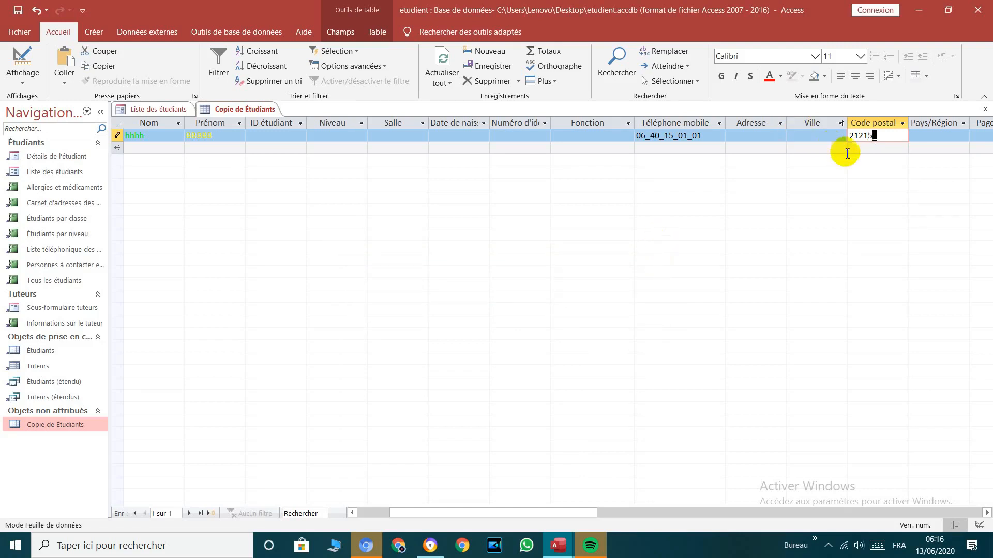
left_click(866, 148)
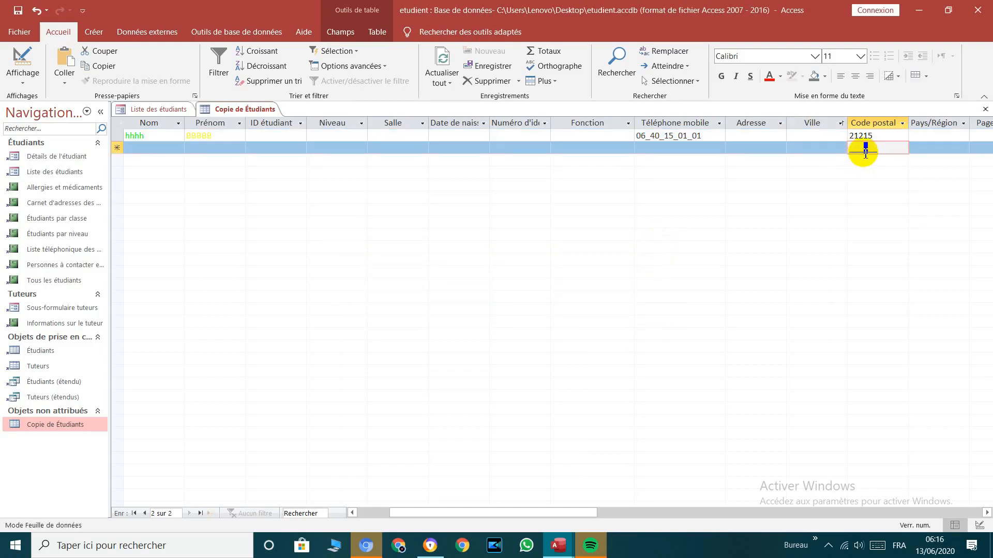
left_click(876, 137)
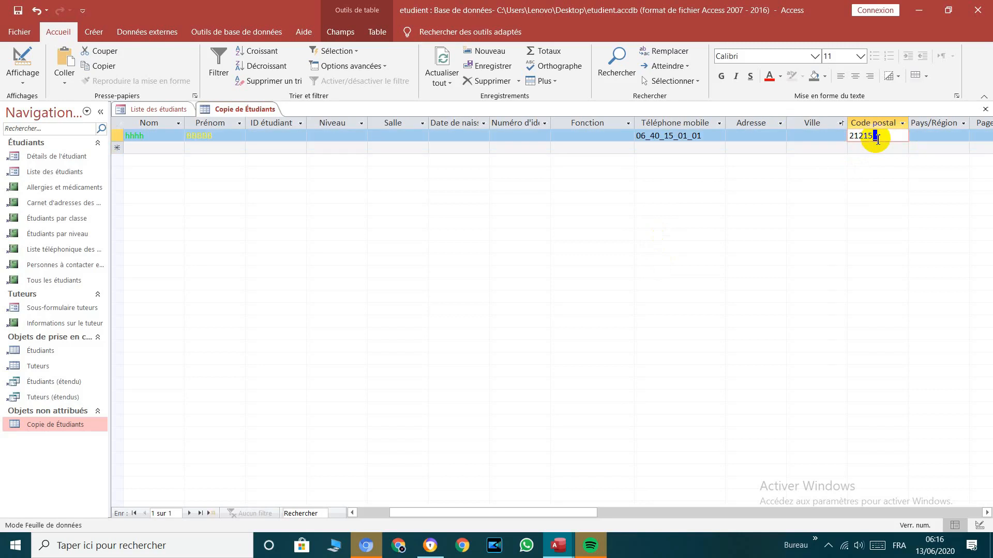
type("2")
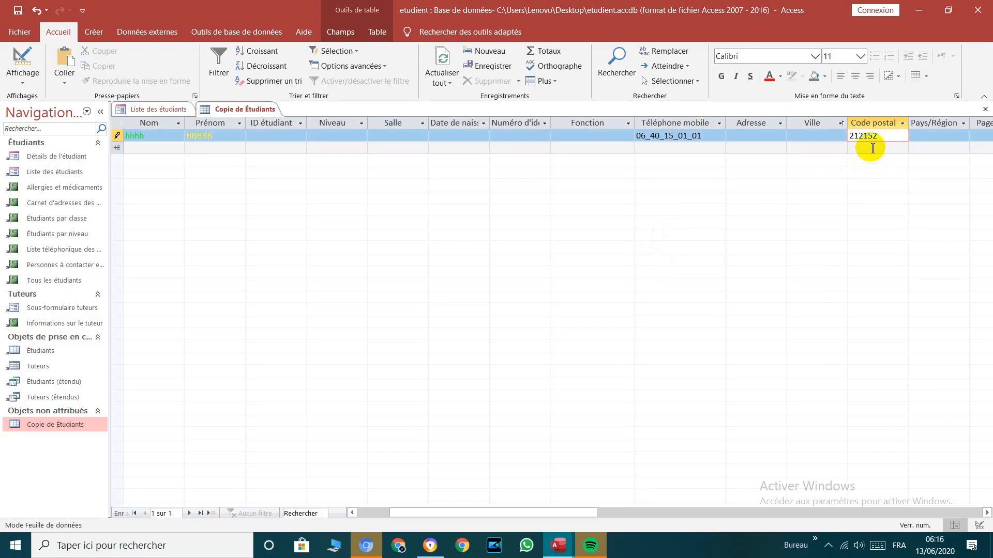
left_click(870, 149)
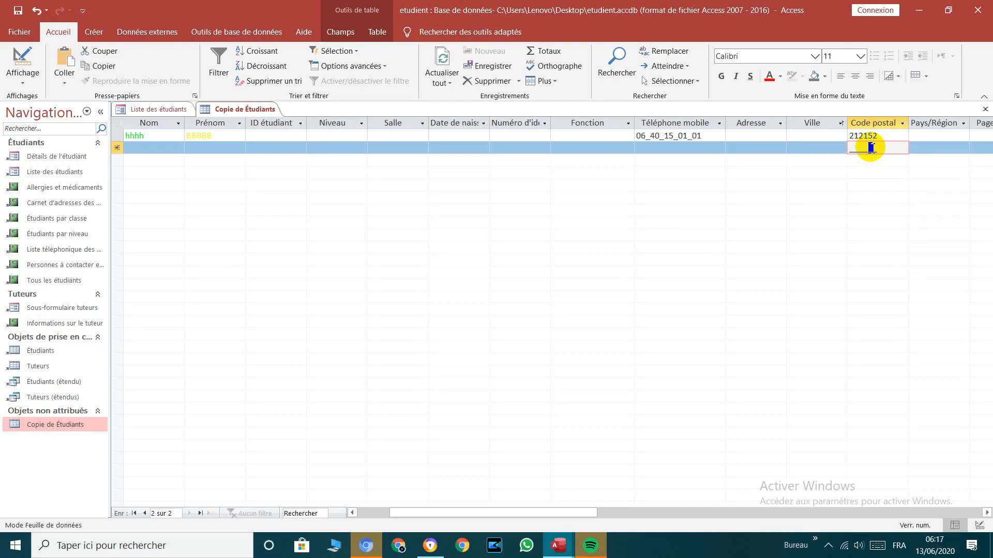
left_click(133, 138)
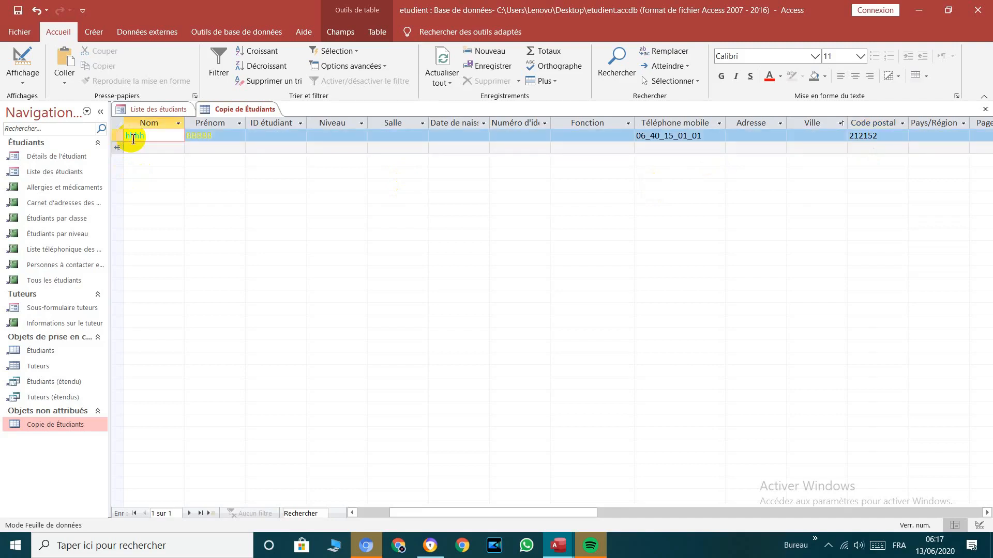
left_click(204, 136)
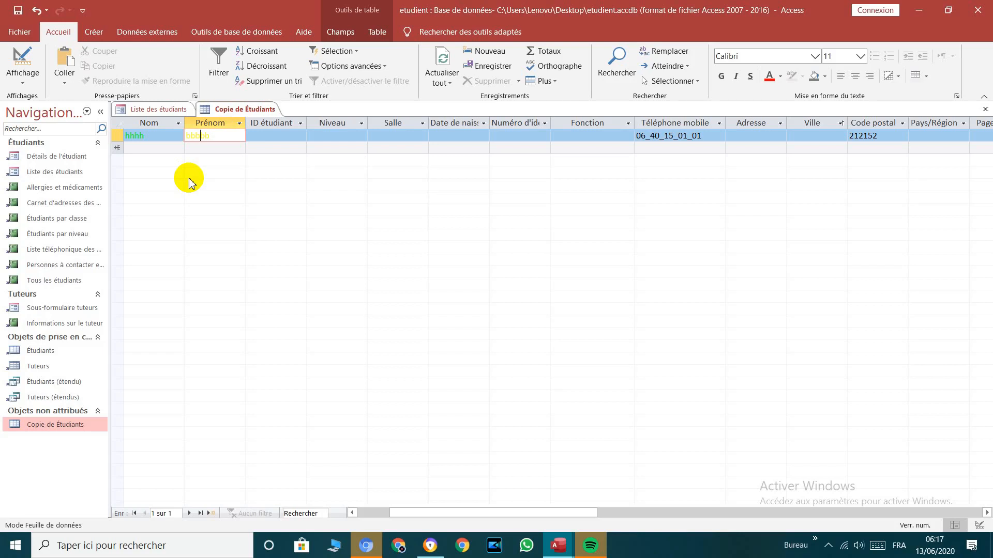
Step: In Design view, review the fields and set the Salle field's format to >[rouge]
left_click(22, 58)
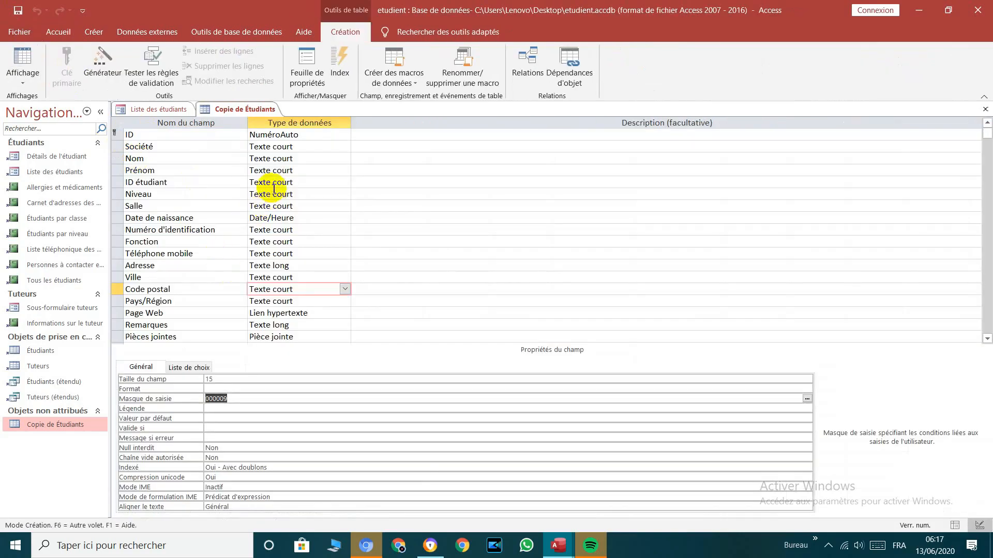
left_click(271, 171)
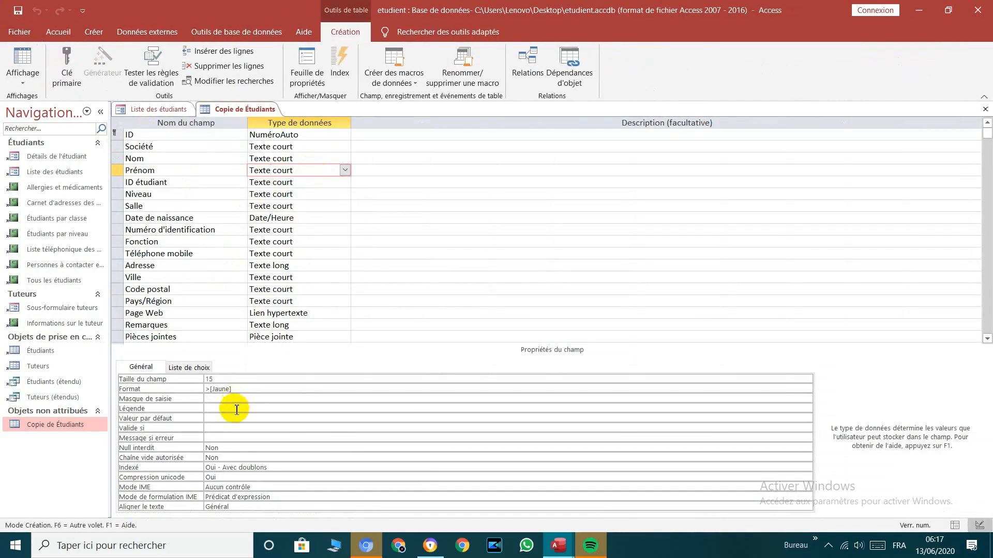
left_click(292, 147)
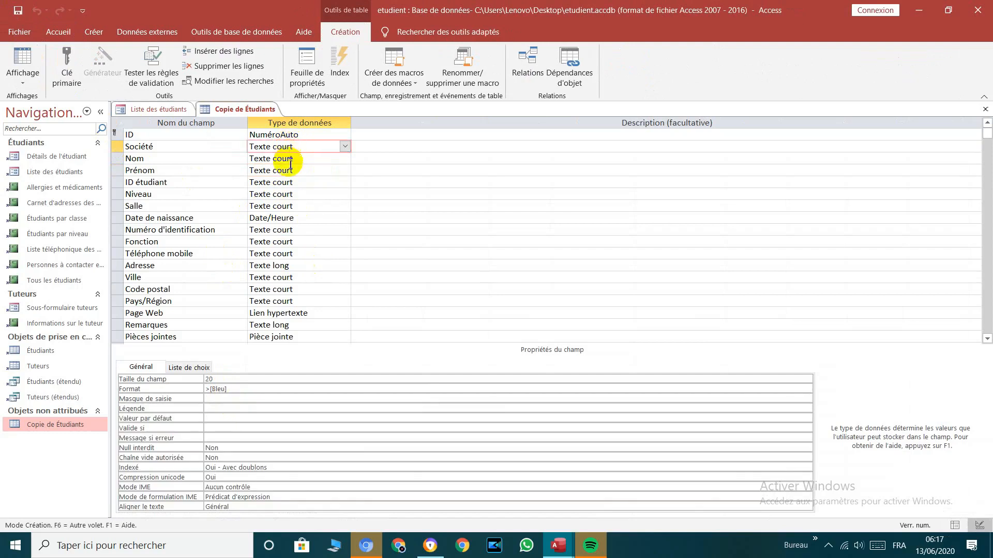
left_click(290, 159)
left_click(290, 171)
left_click(291, 185)
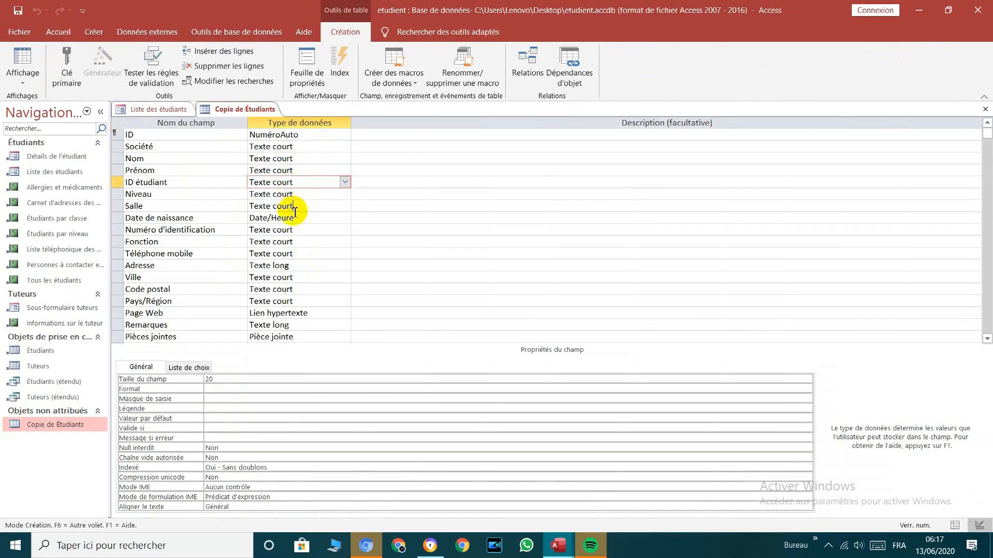
left_click(293, 206)
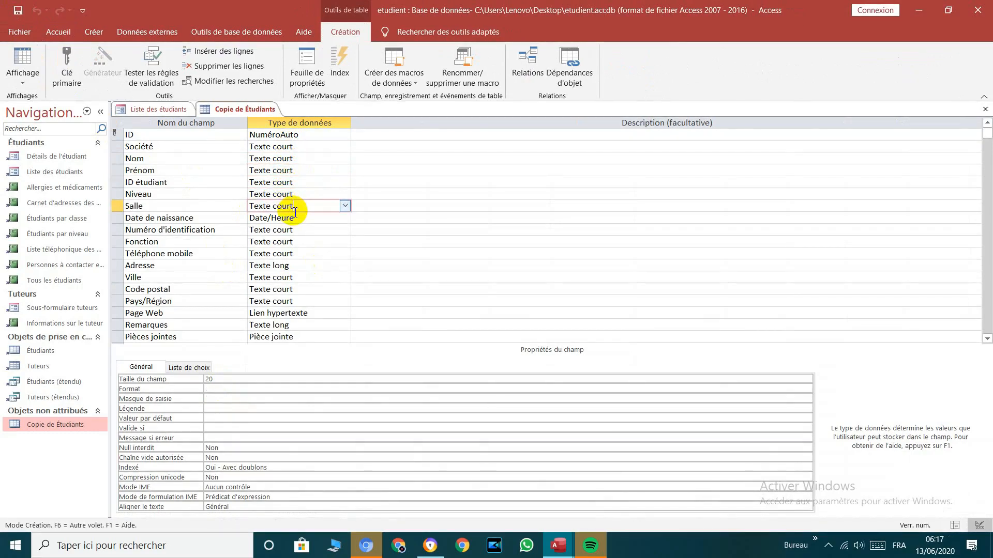
left_click(217, 390)
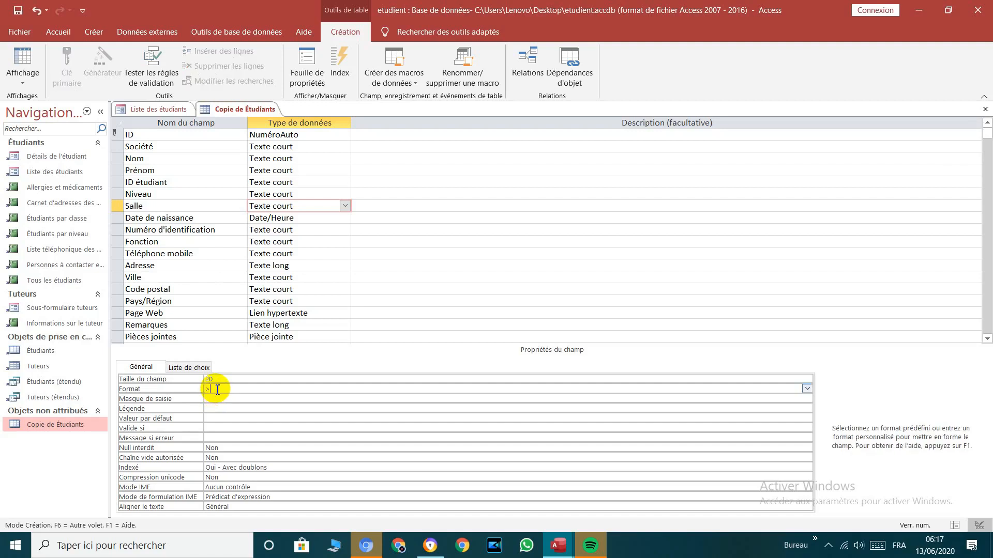
type(">[rouge]")
left_click(23, 80)
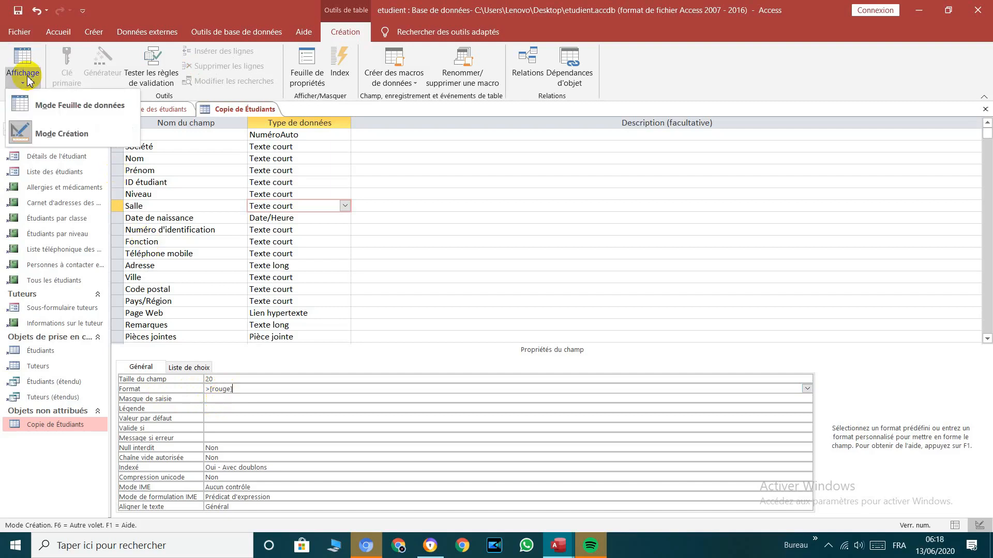
Step: Save the design, then enter jjjj and replace it with oooo as the first student's Salle
left_click(55, 104)
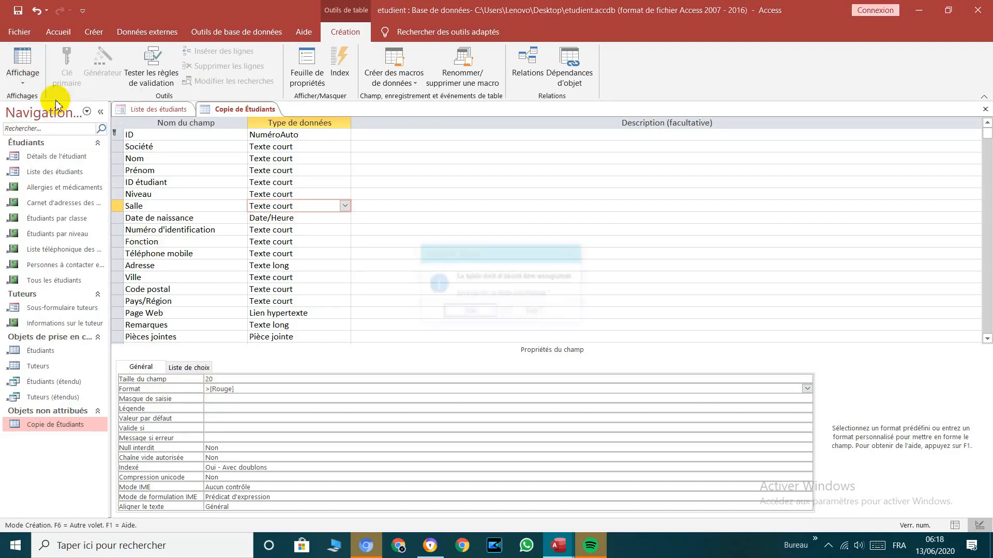
left_click(470, 312)
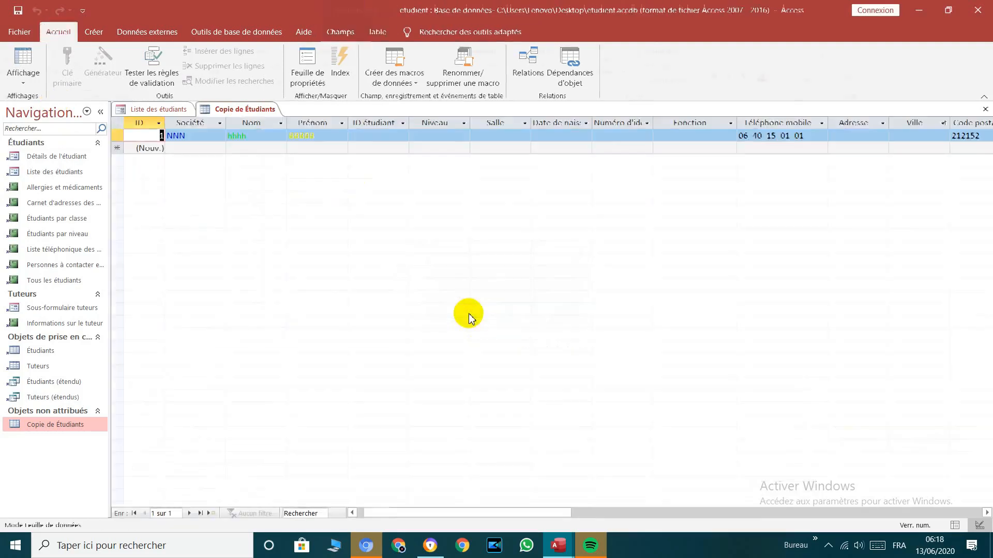
left_click(515, 137)
type("jjjj")
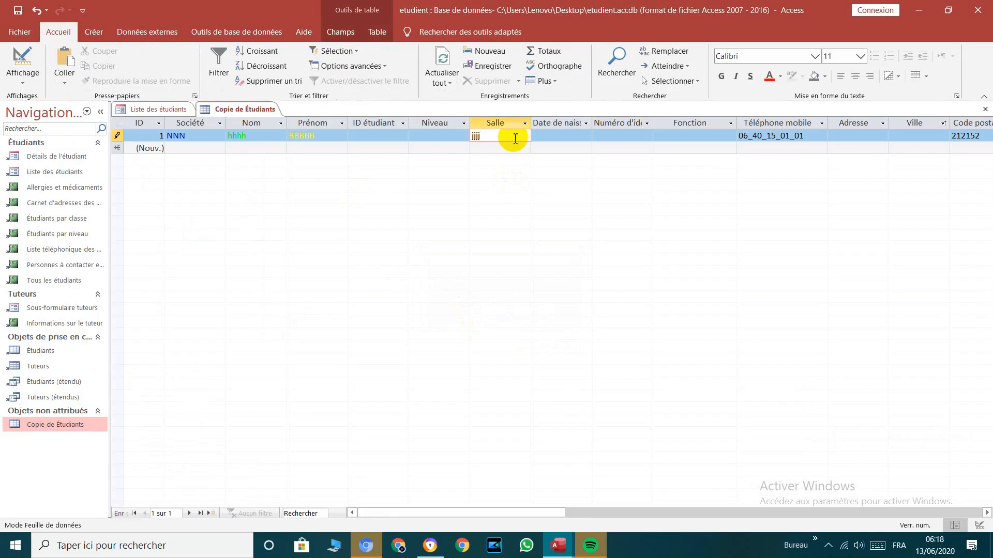
key("Down")
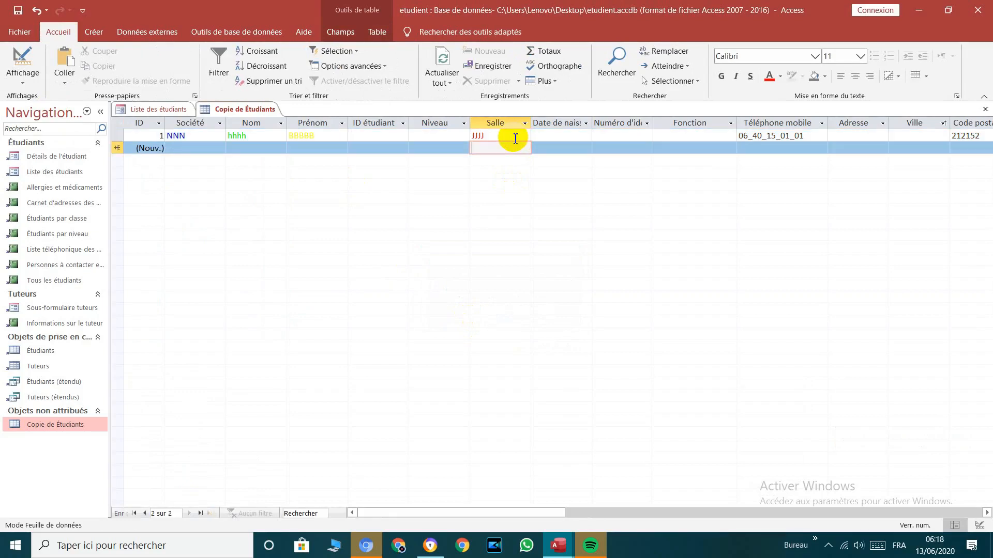
key("Up")
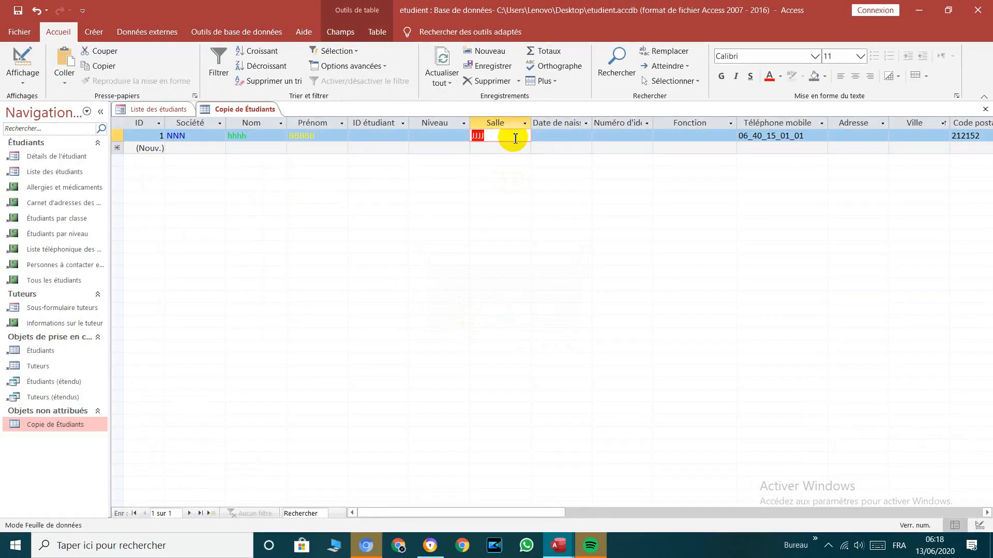
type("oooo")
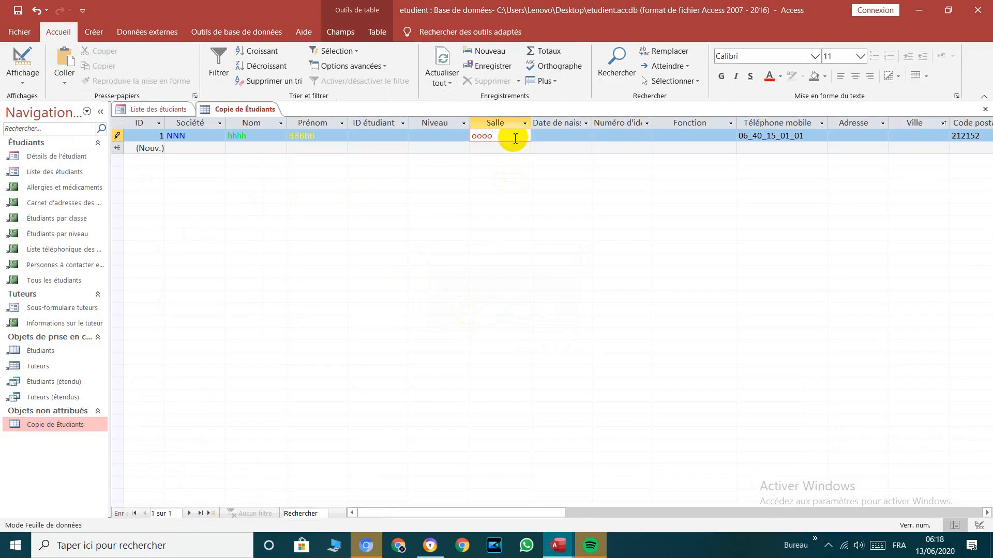
key("Down")
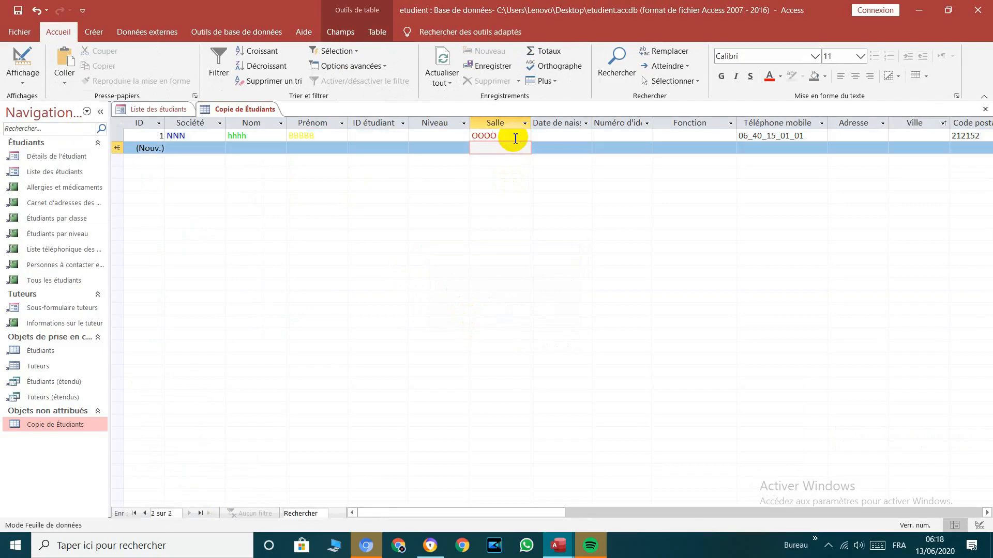